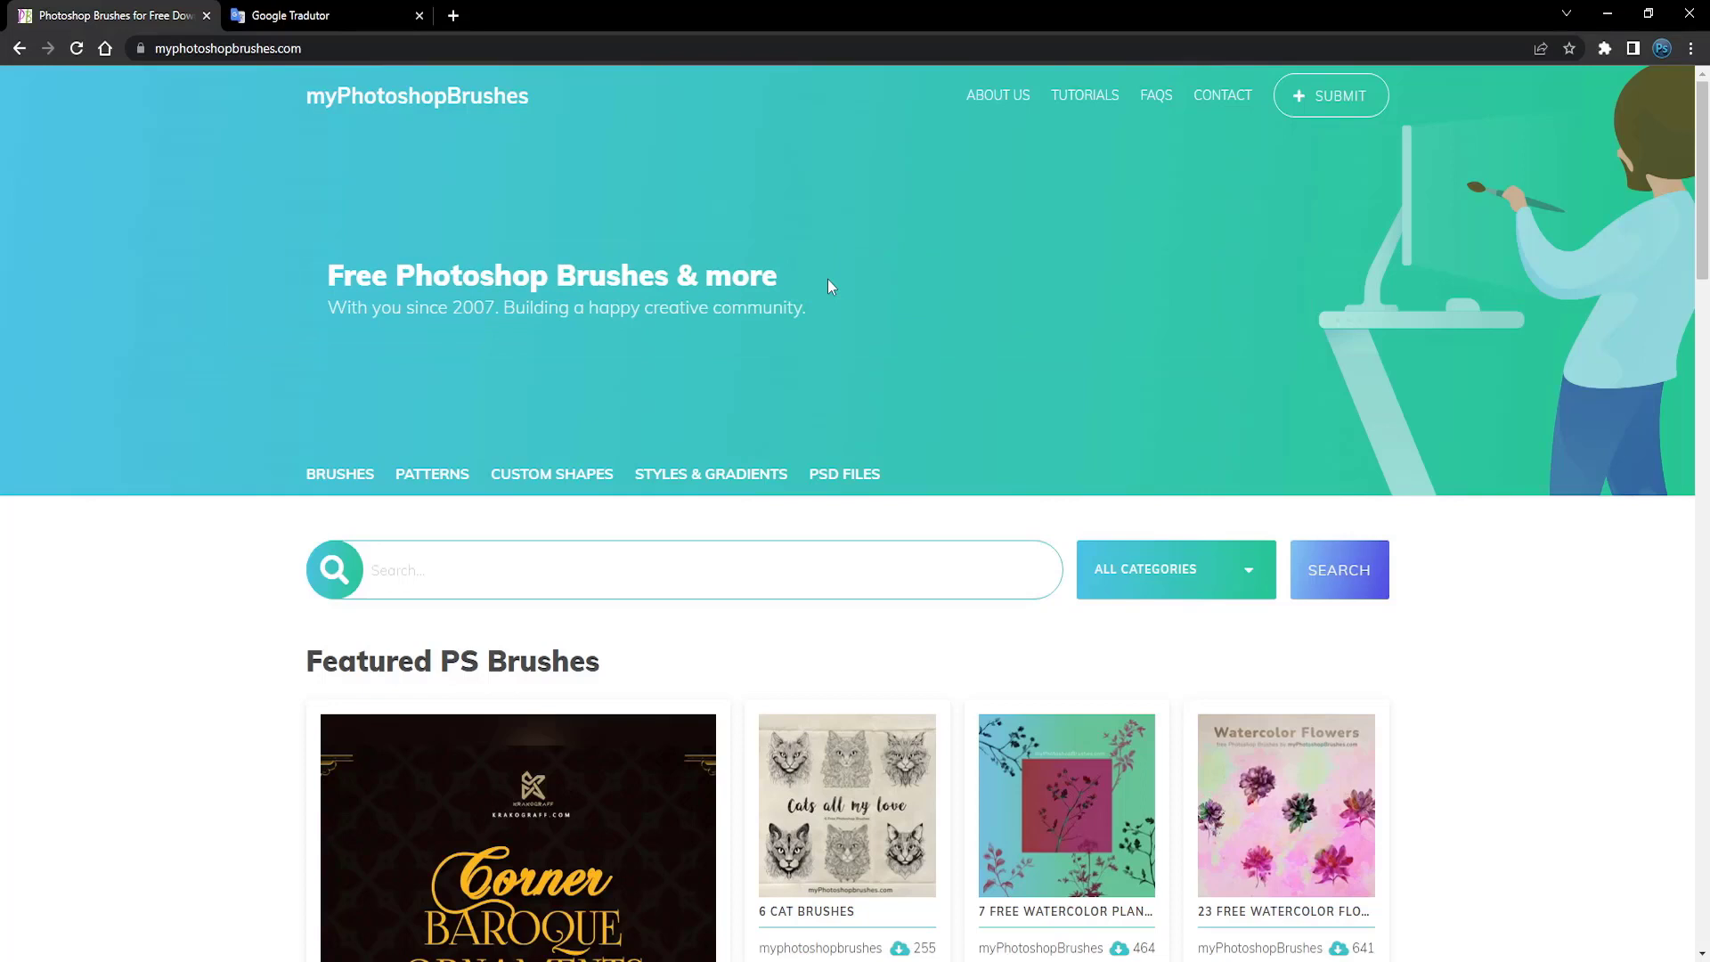
# - Translate the homepage into Portuguese and set the search category to PINCÉIS
pyautogui.rightClick(902, 148)
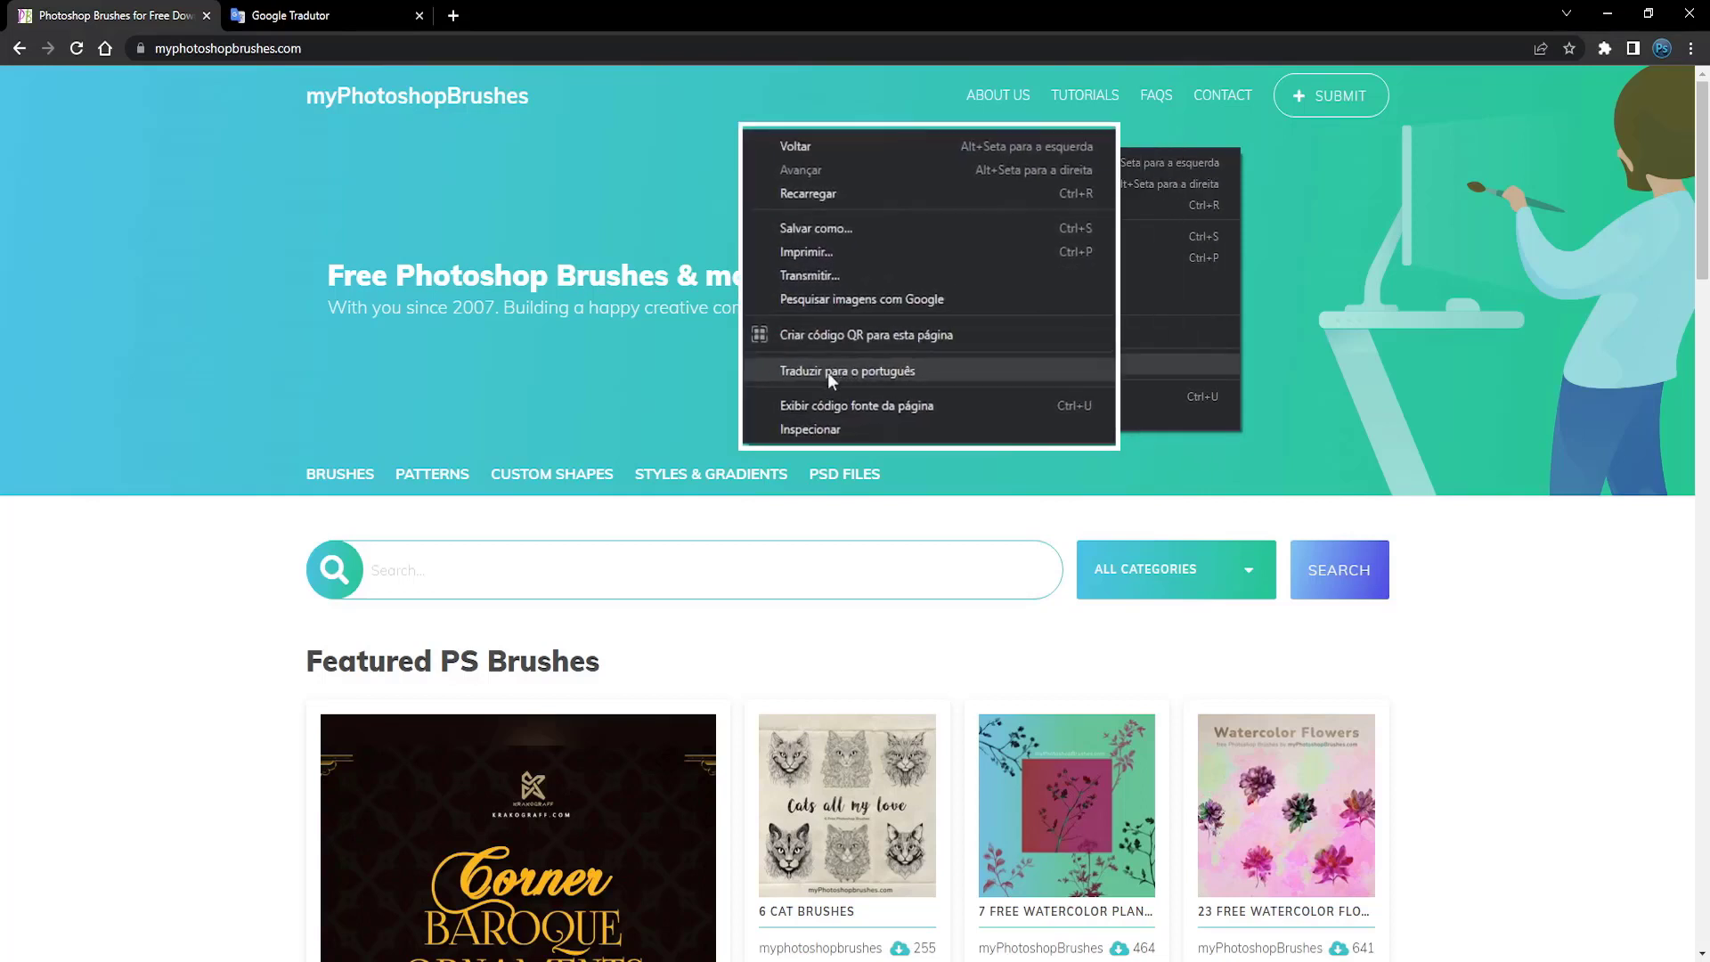
pyautogui.click(1011, 368)
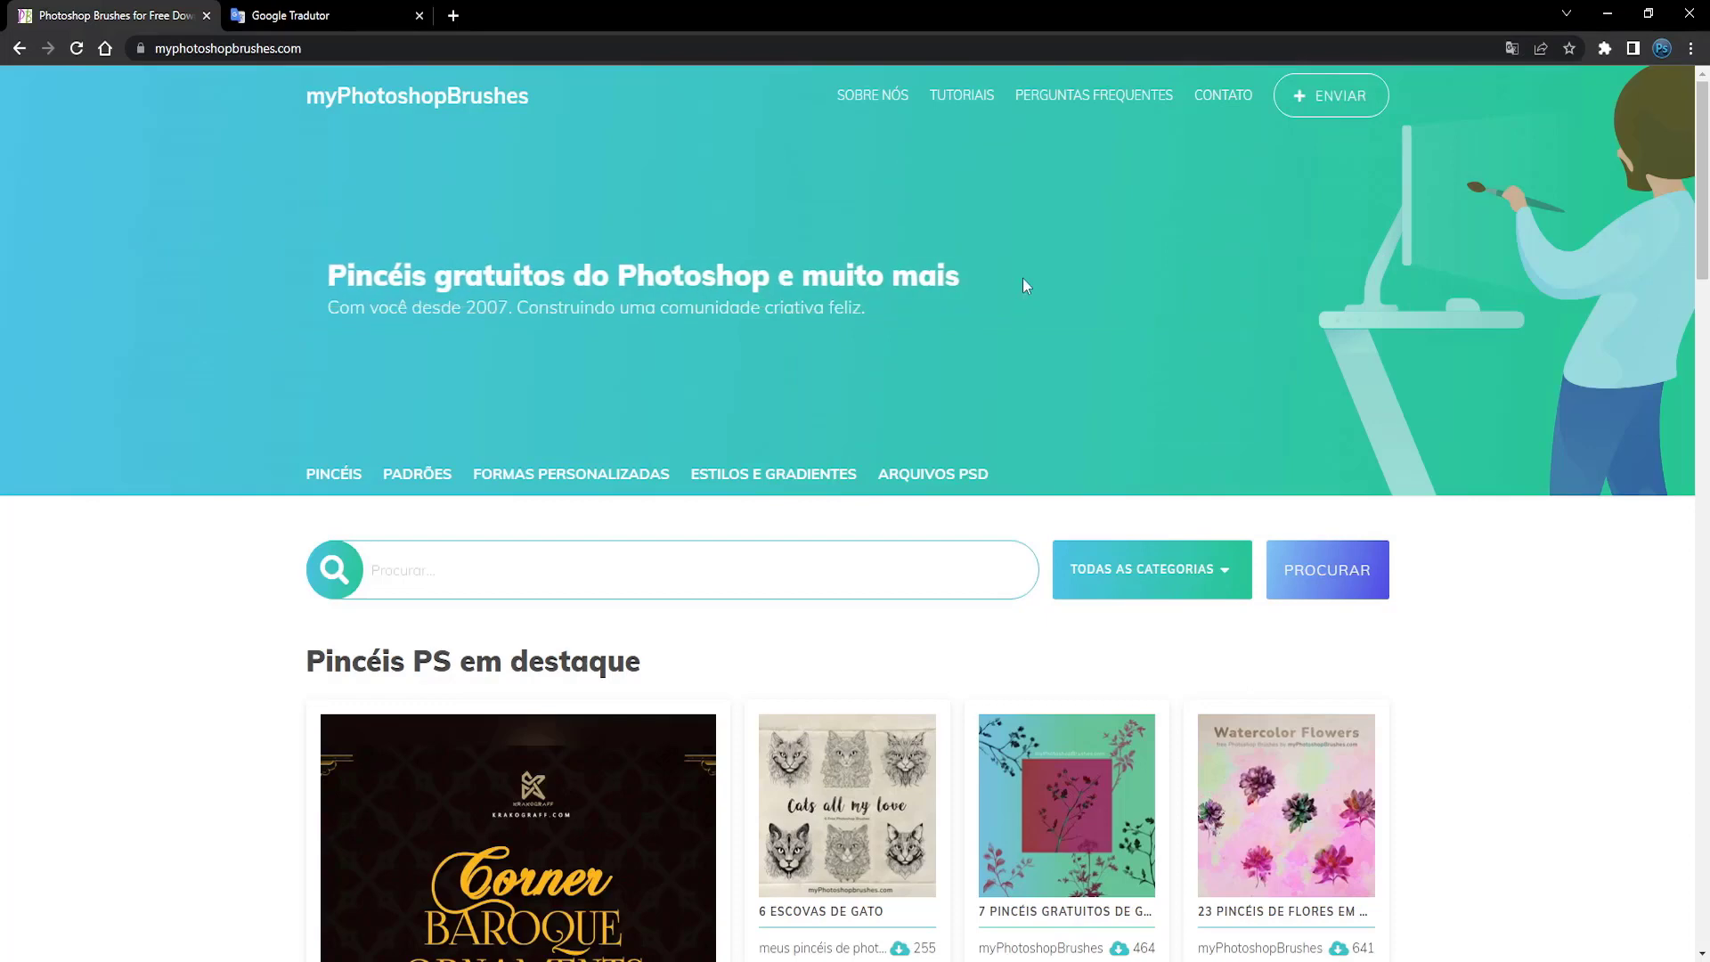
pyautogui.click(1082, 570)
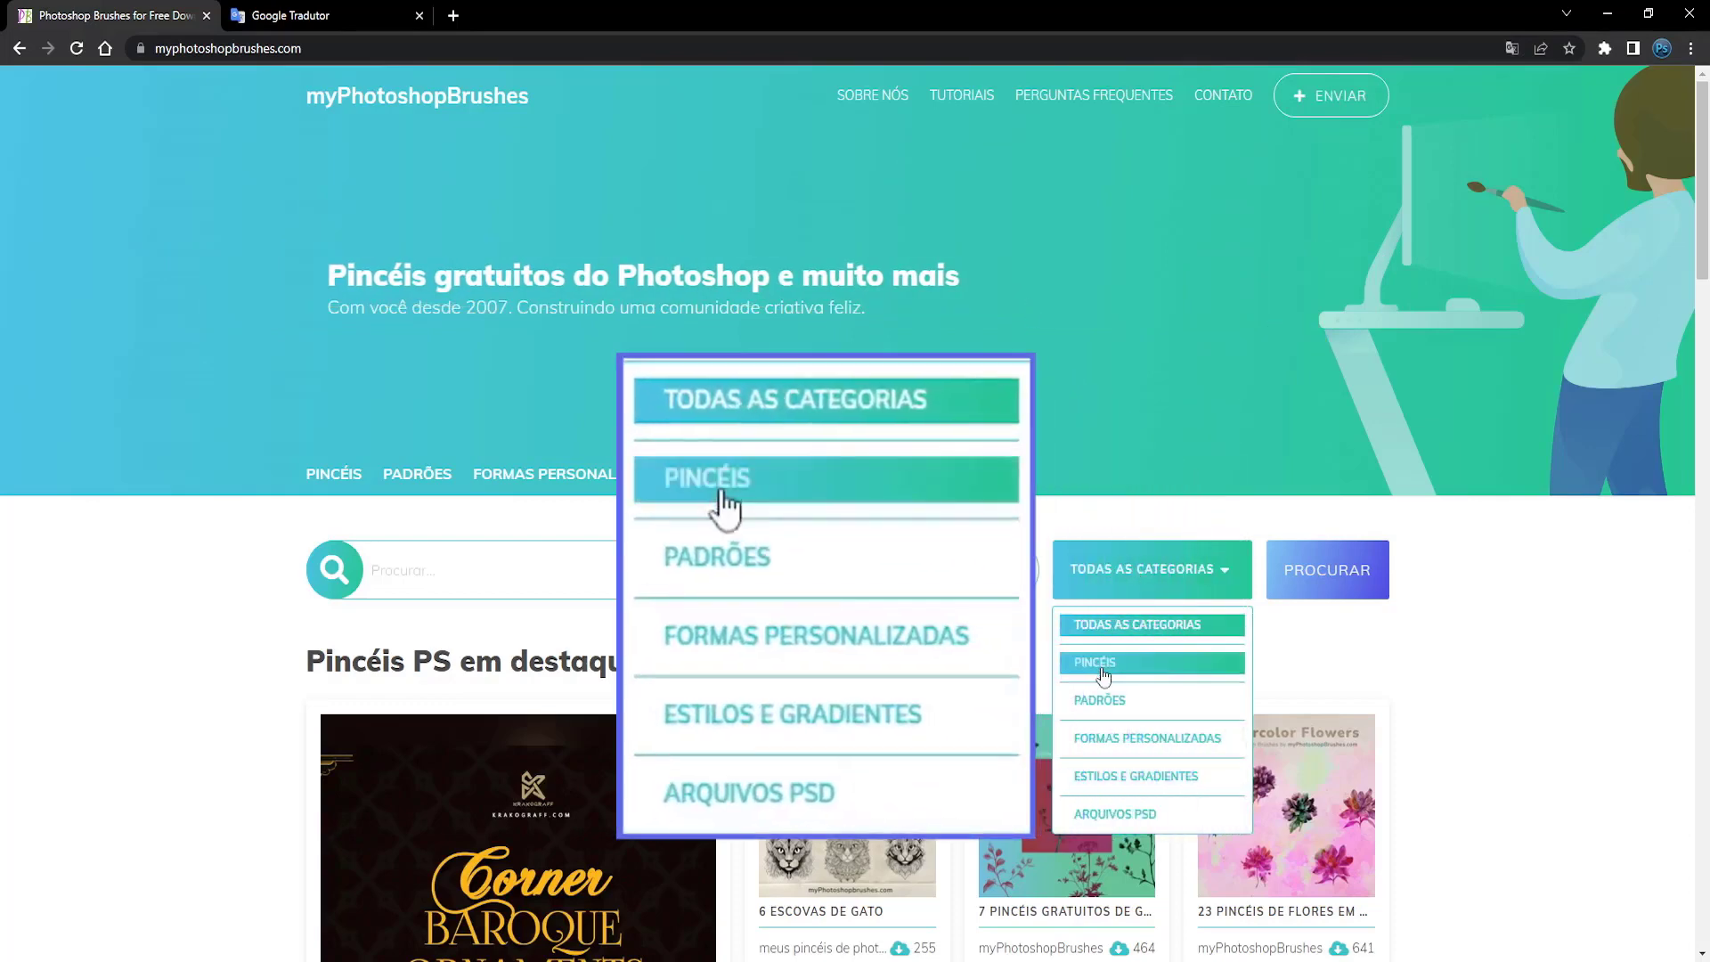
pyautogui.click(1104, 670)
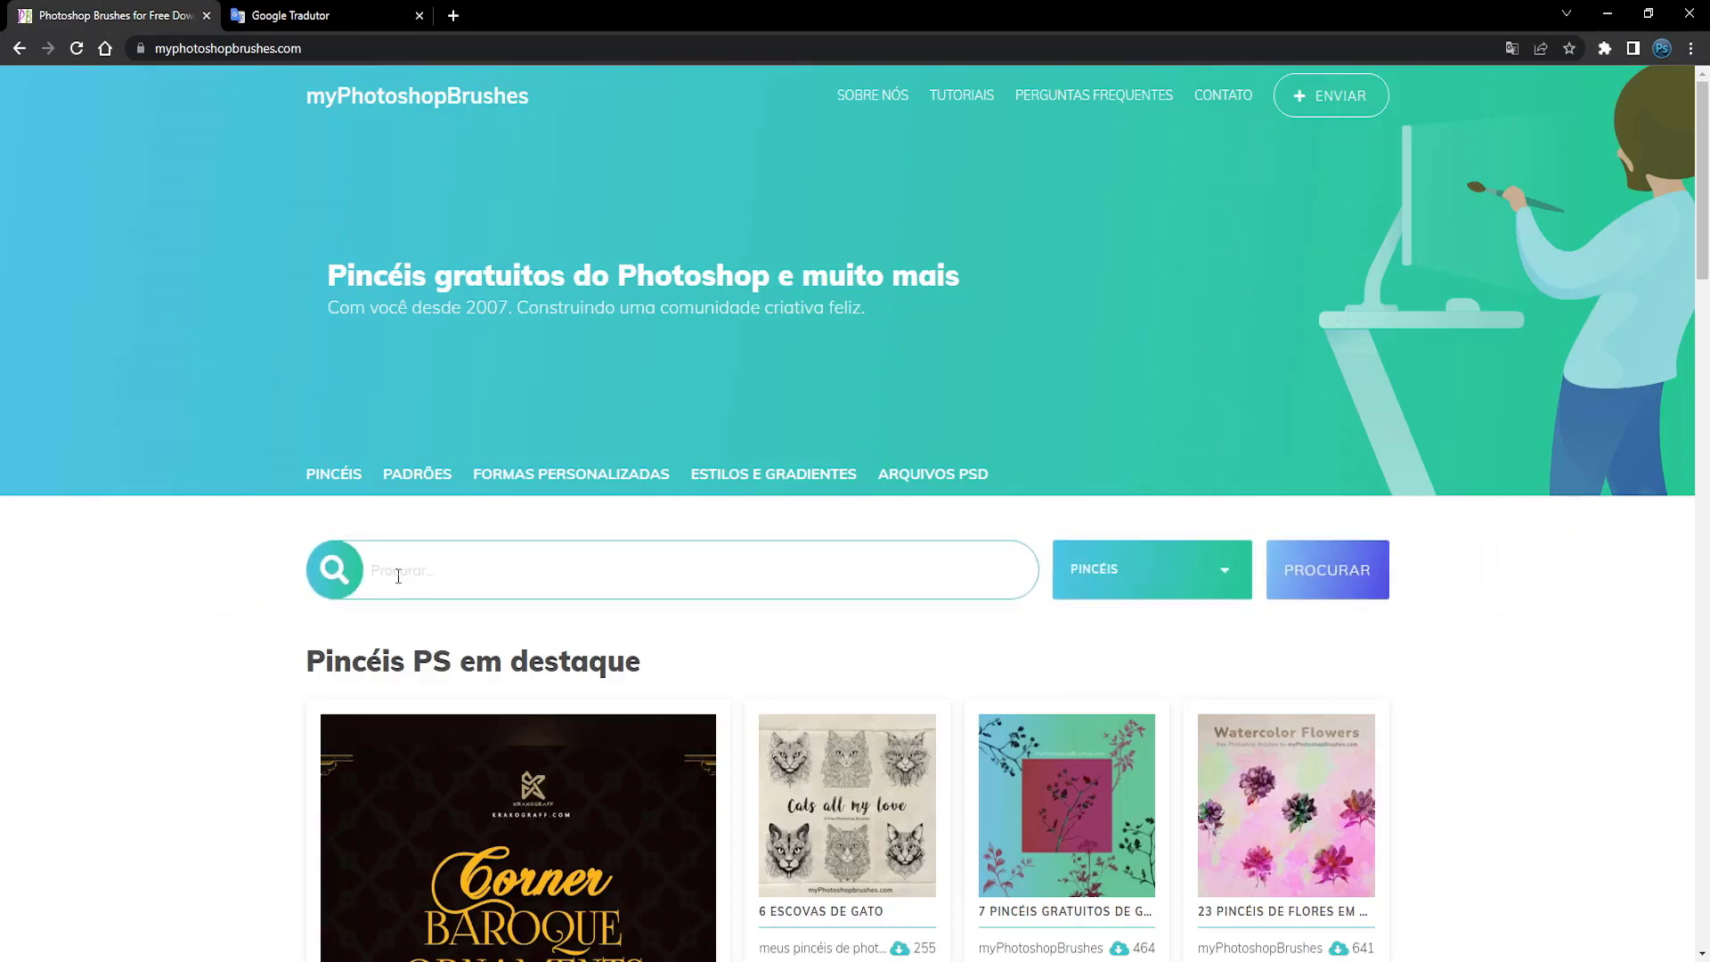
pyautogui.hotkey('ctrl', 'Tab')
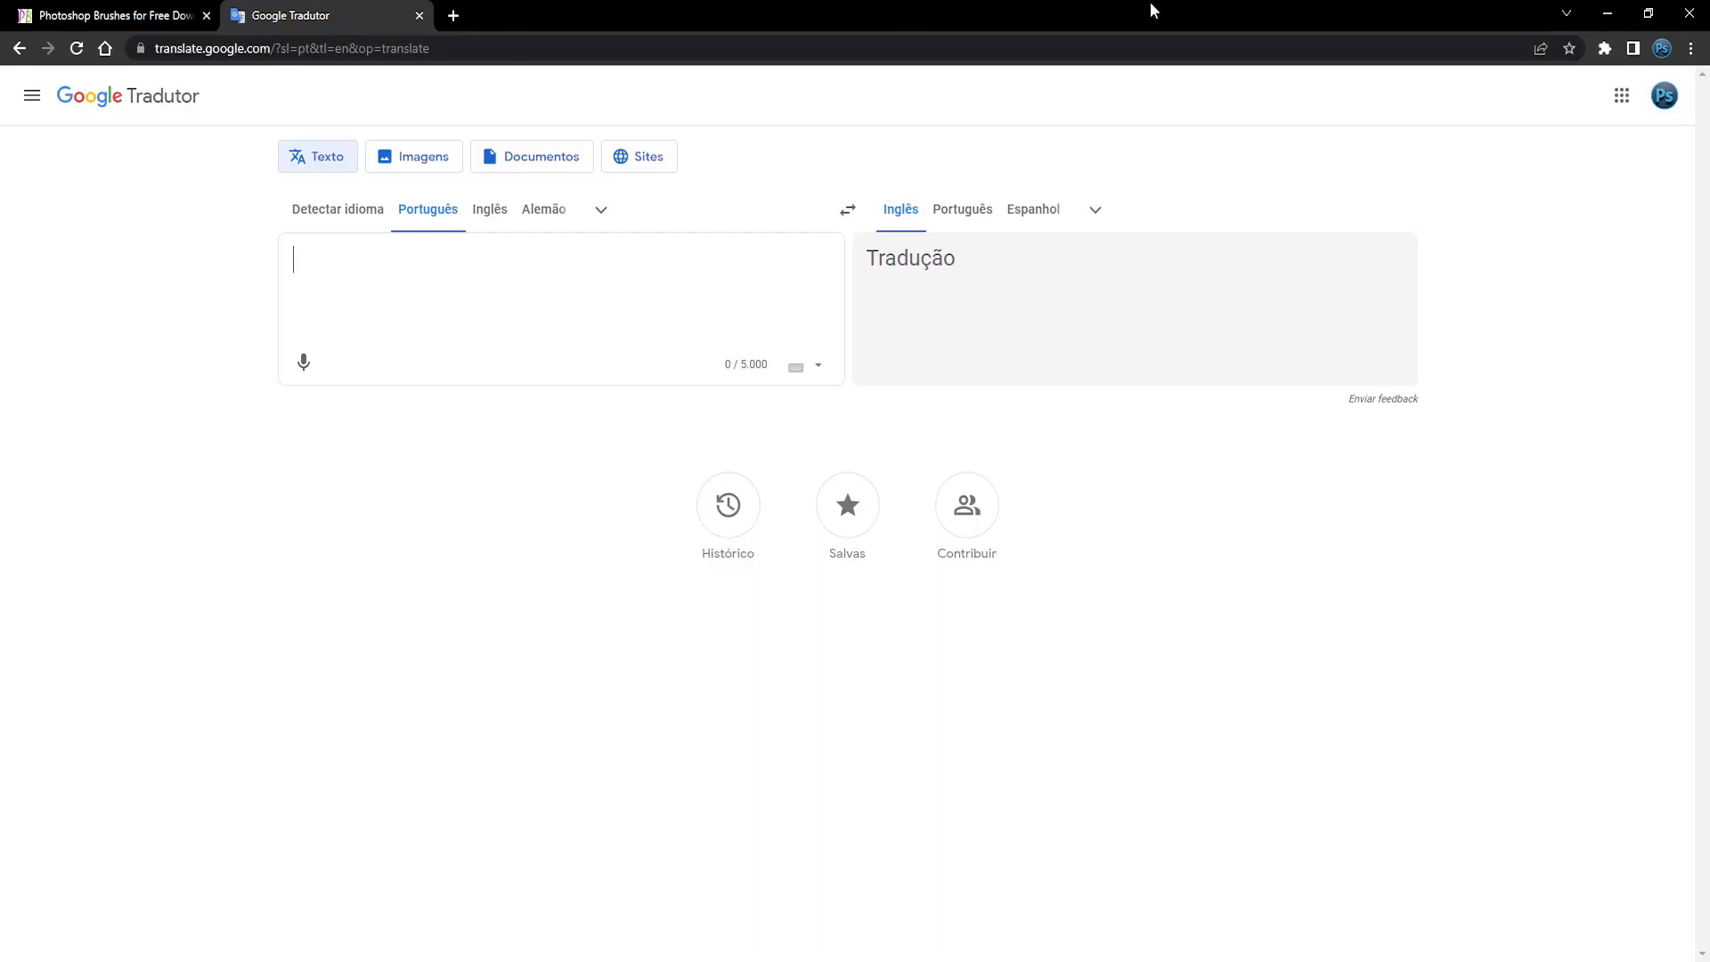
# - Translate 'pincel rasgado' into English as 'torn brush' and copy the result
pyautogui.click(1623, 98)
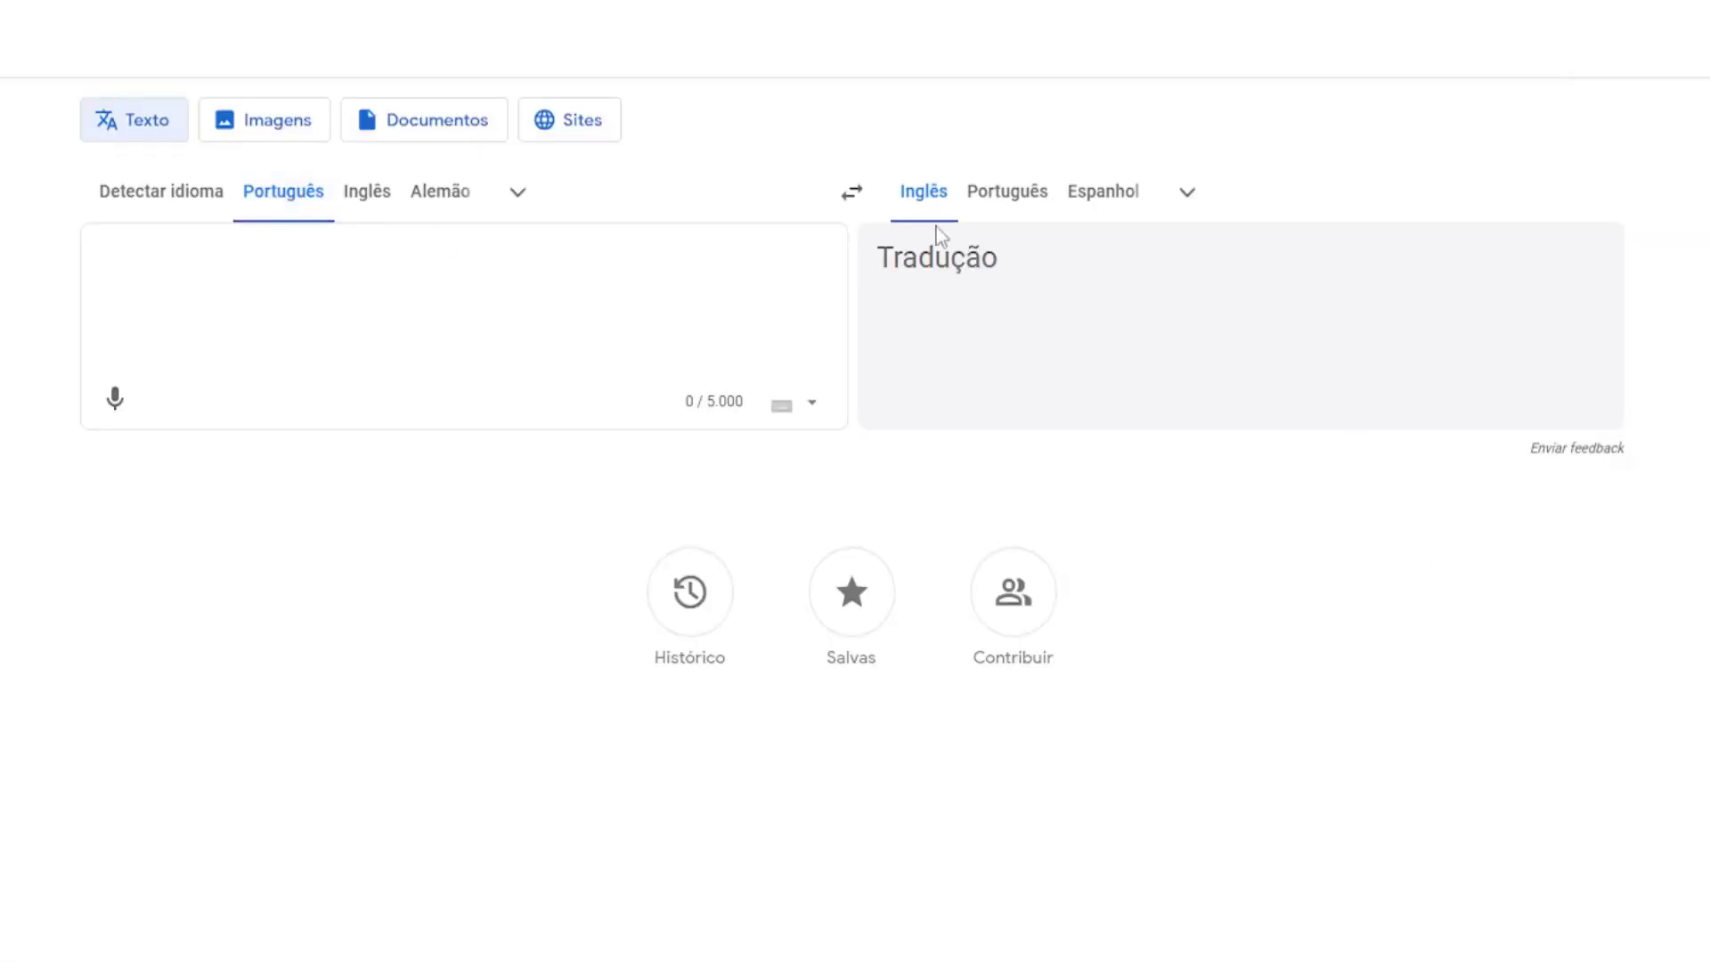
pyautogui.click(122, 260)
pyautogui.write('pincel rasgado')
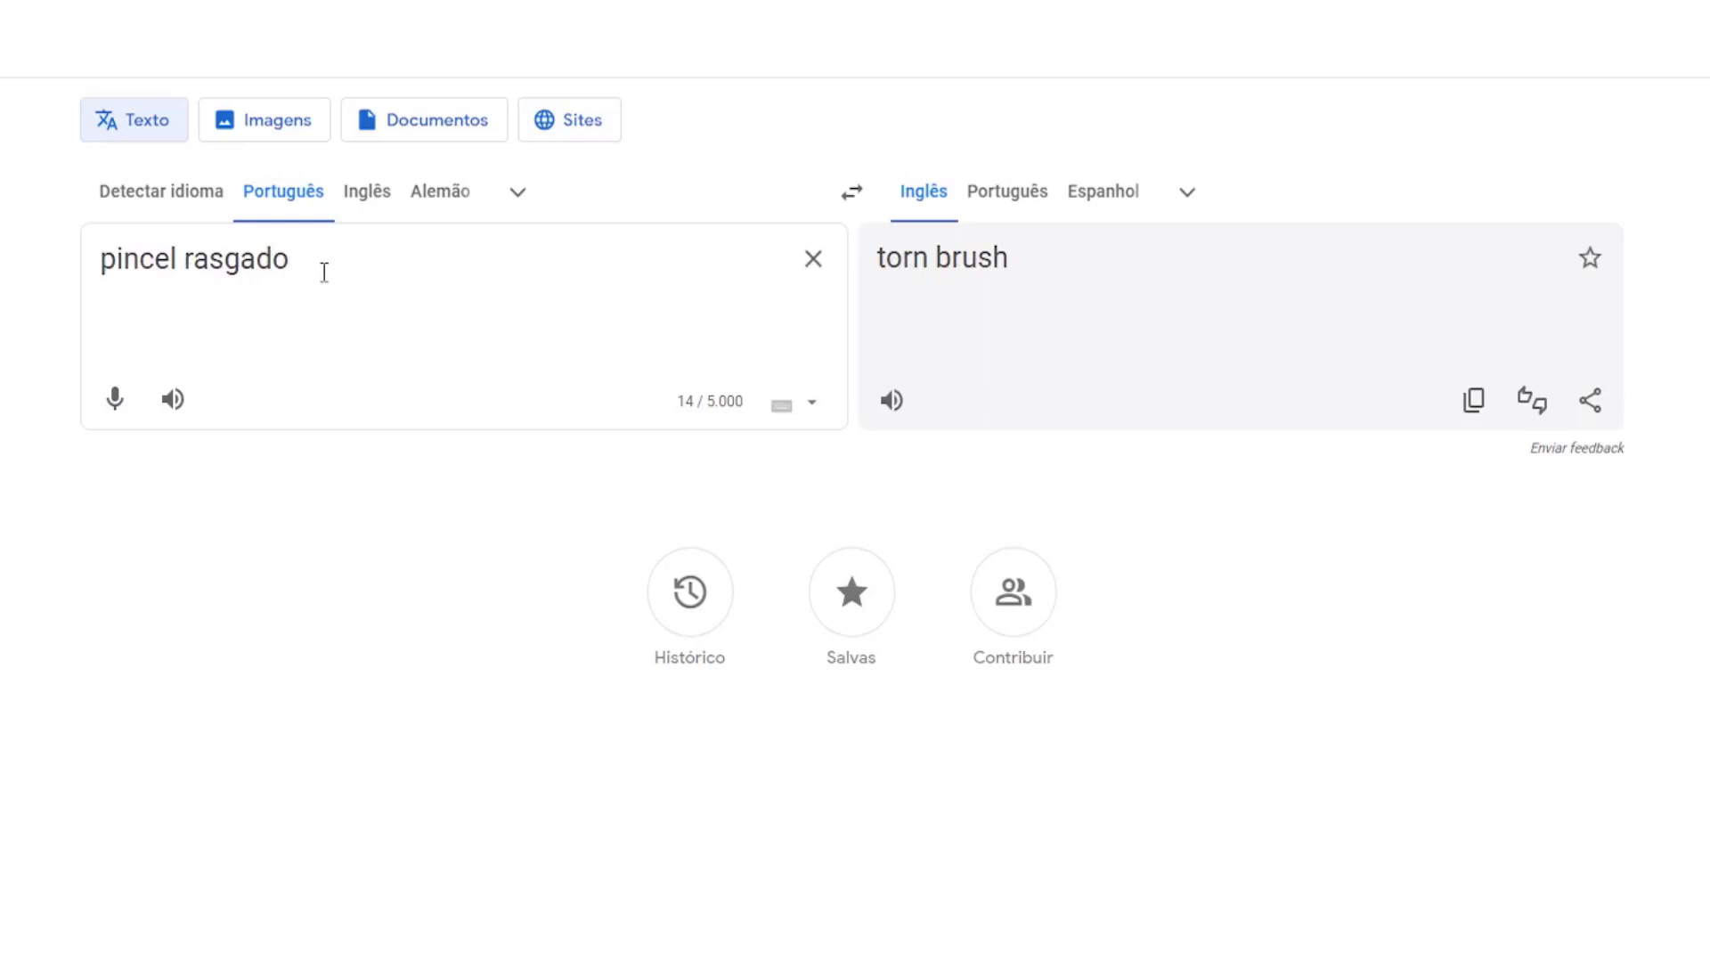
pyautogui.rightClick(938, 253)
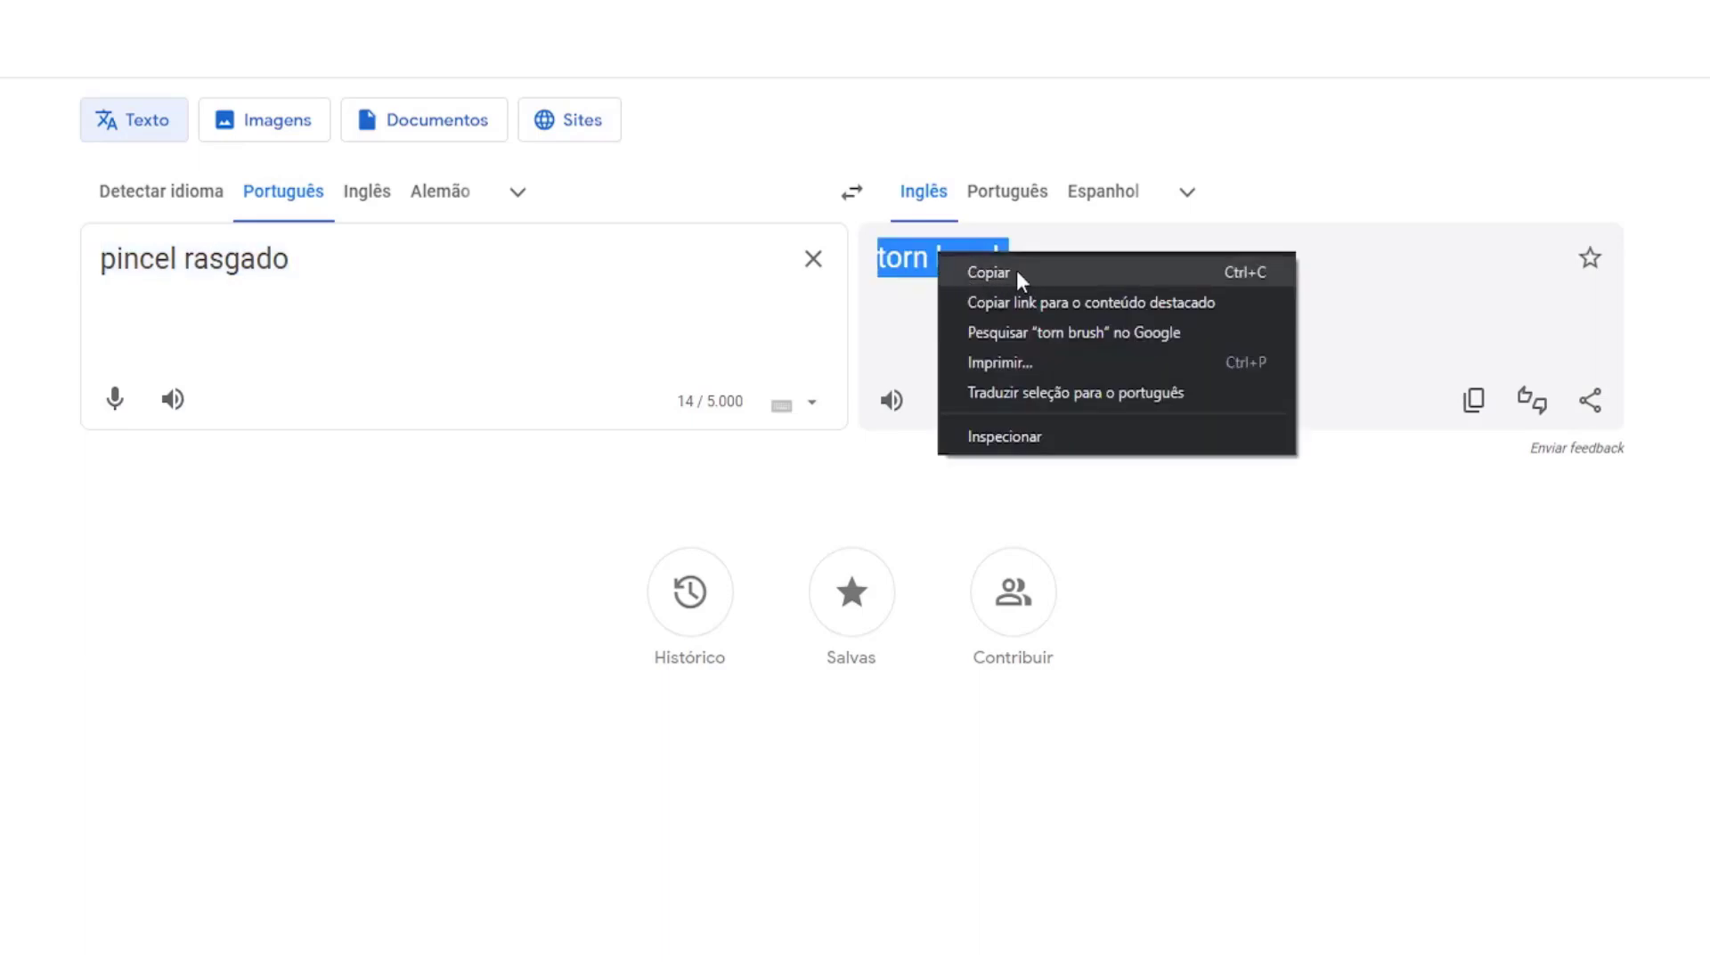
pyautogui.click(990, 272)
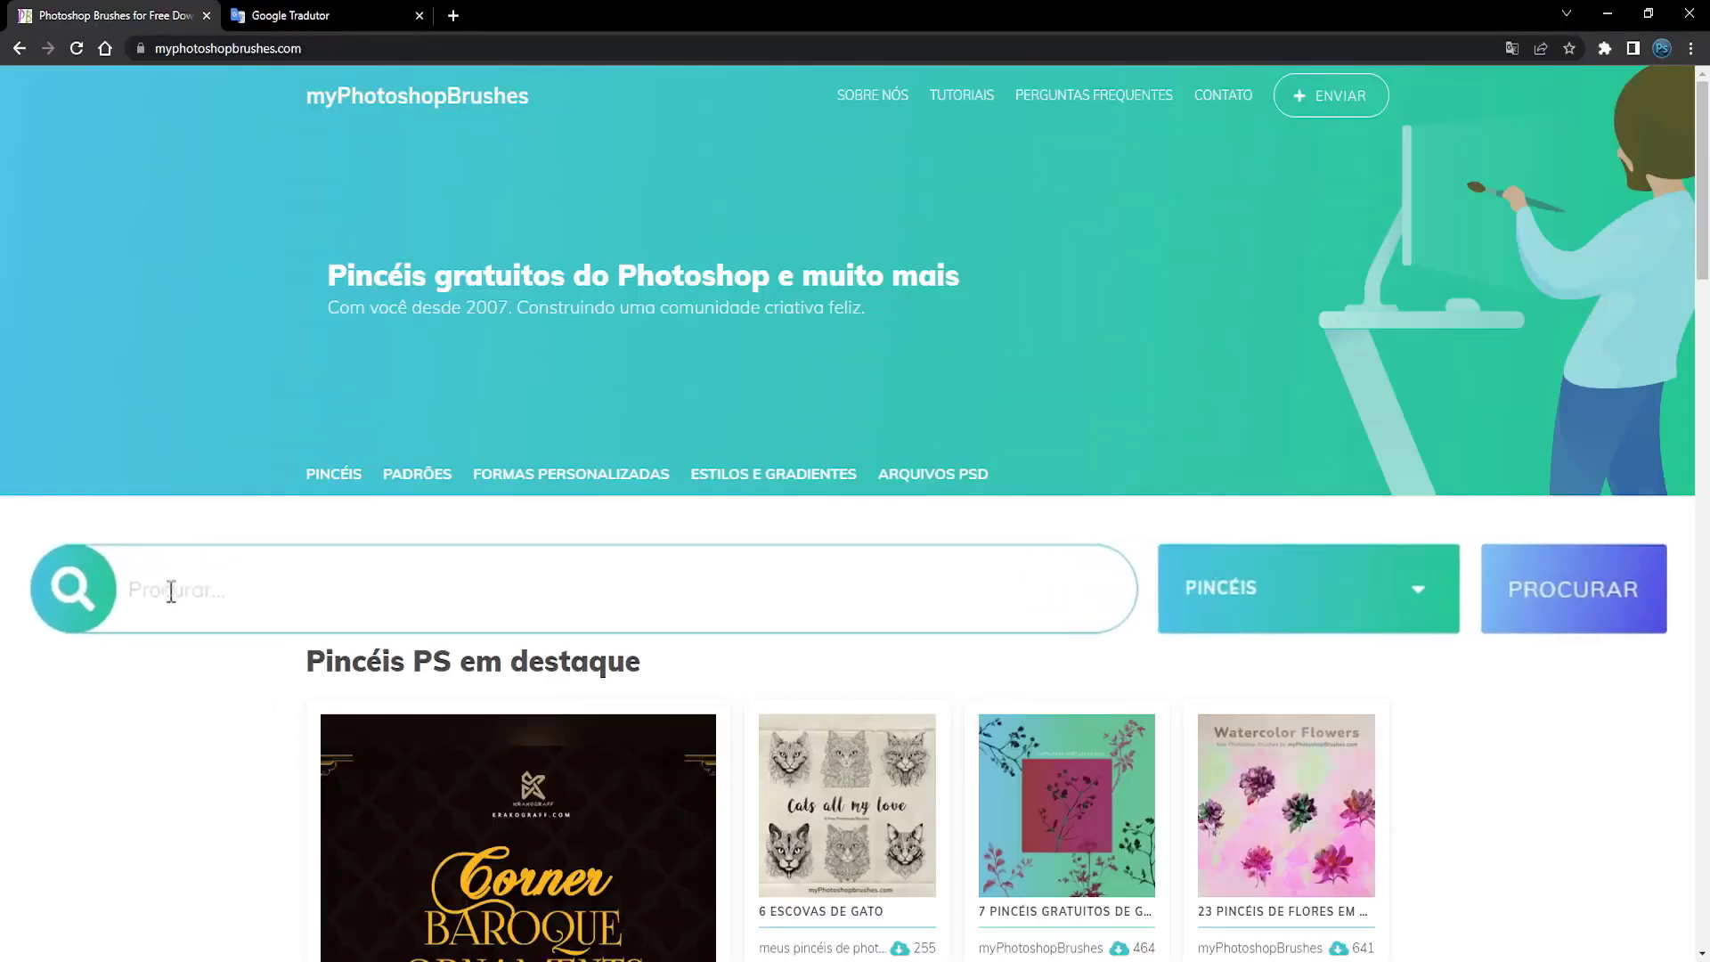
# - Paste 'torn brush' into the site search box and run the search
pyautogui.write('torn brush')
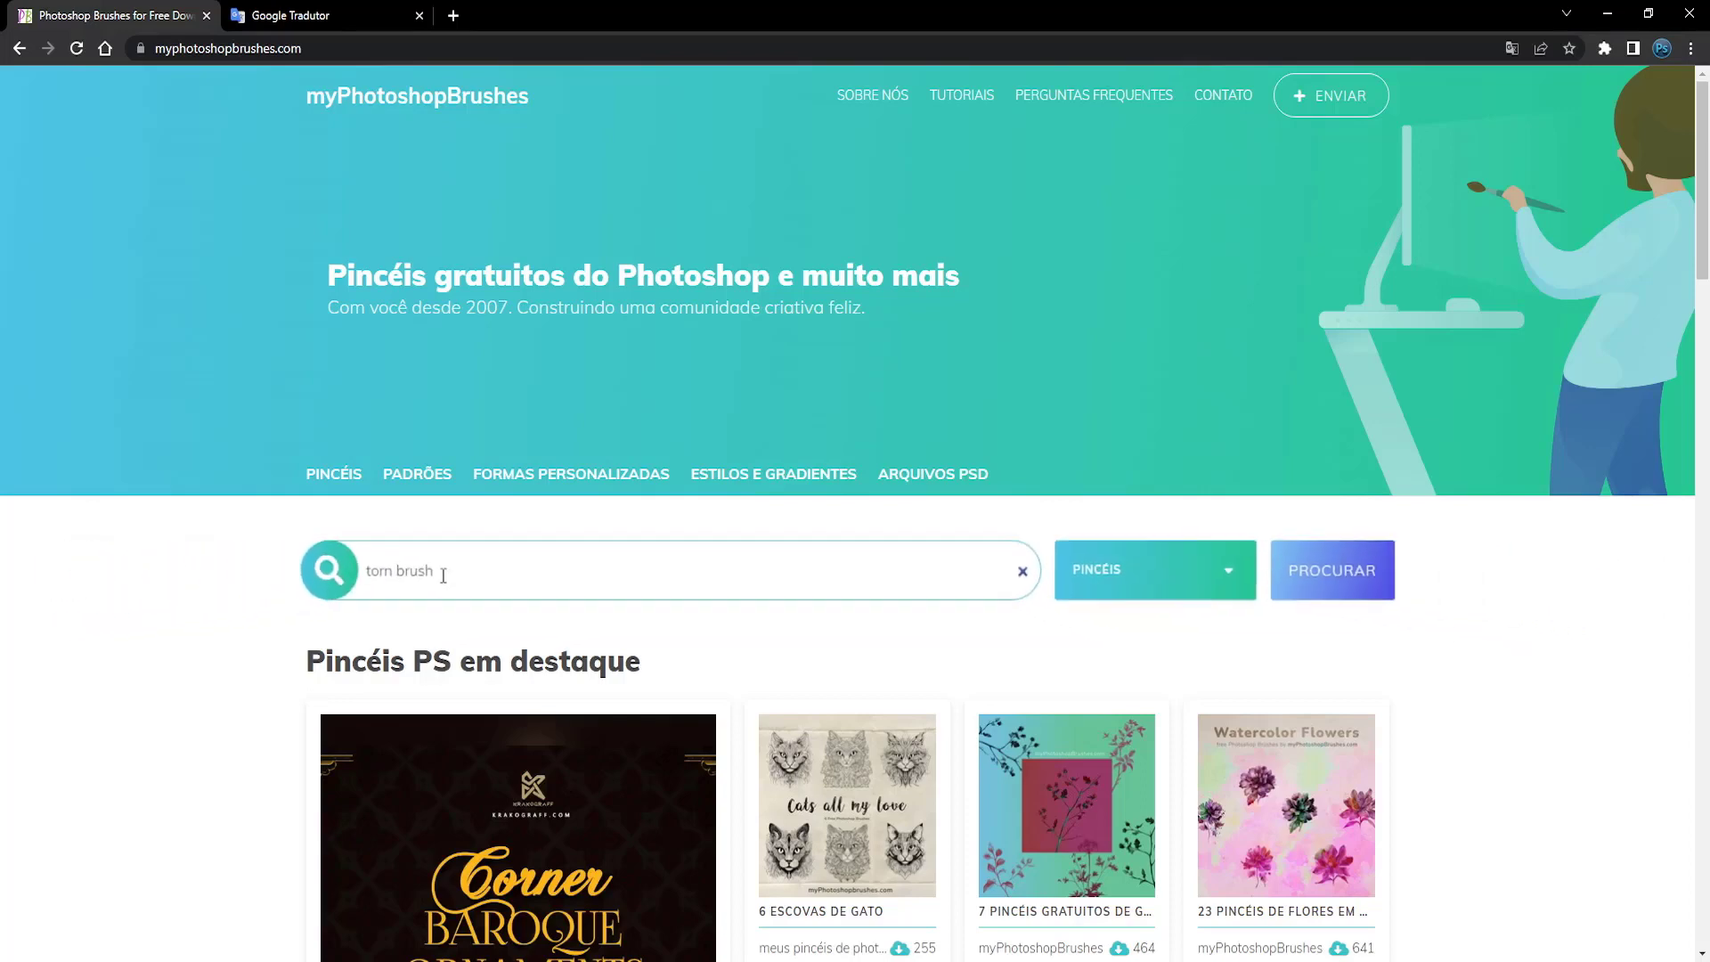
pyautogui.press('Return')
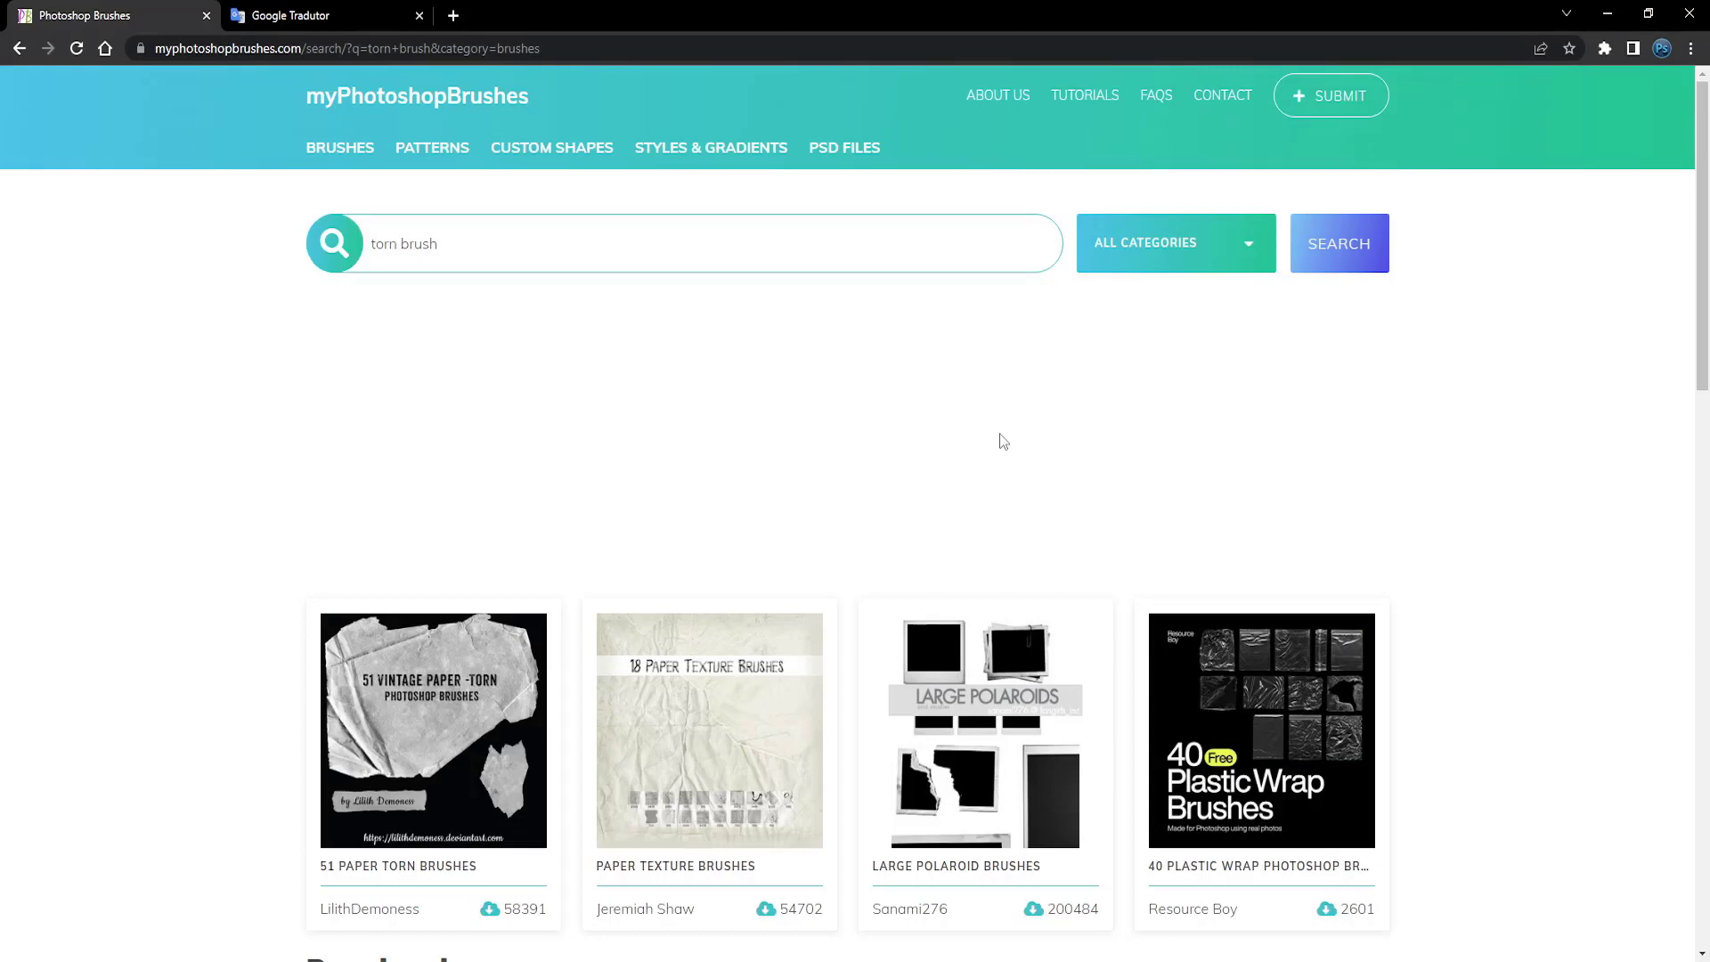
# - Browse the 'torn brush' results and open the 51 Paper Torn Brushes set page
pyautogui.scroll(-4, 1007, 429)
pyautogui.scroll(-3, 1664, 477)
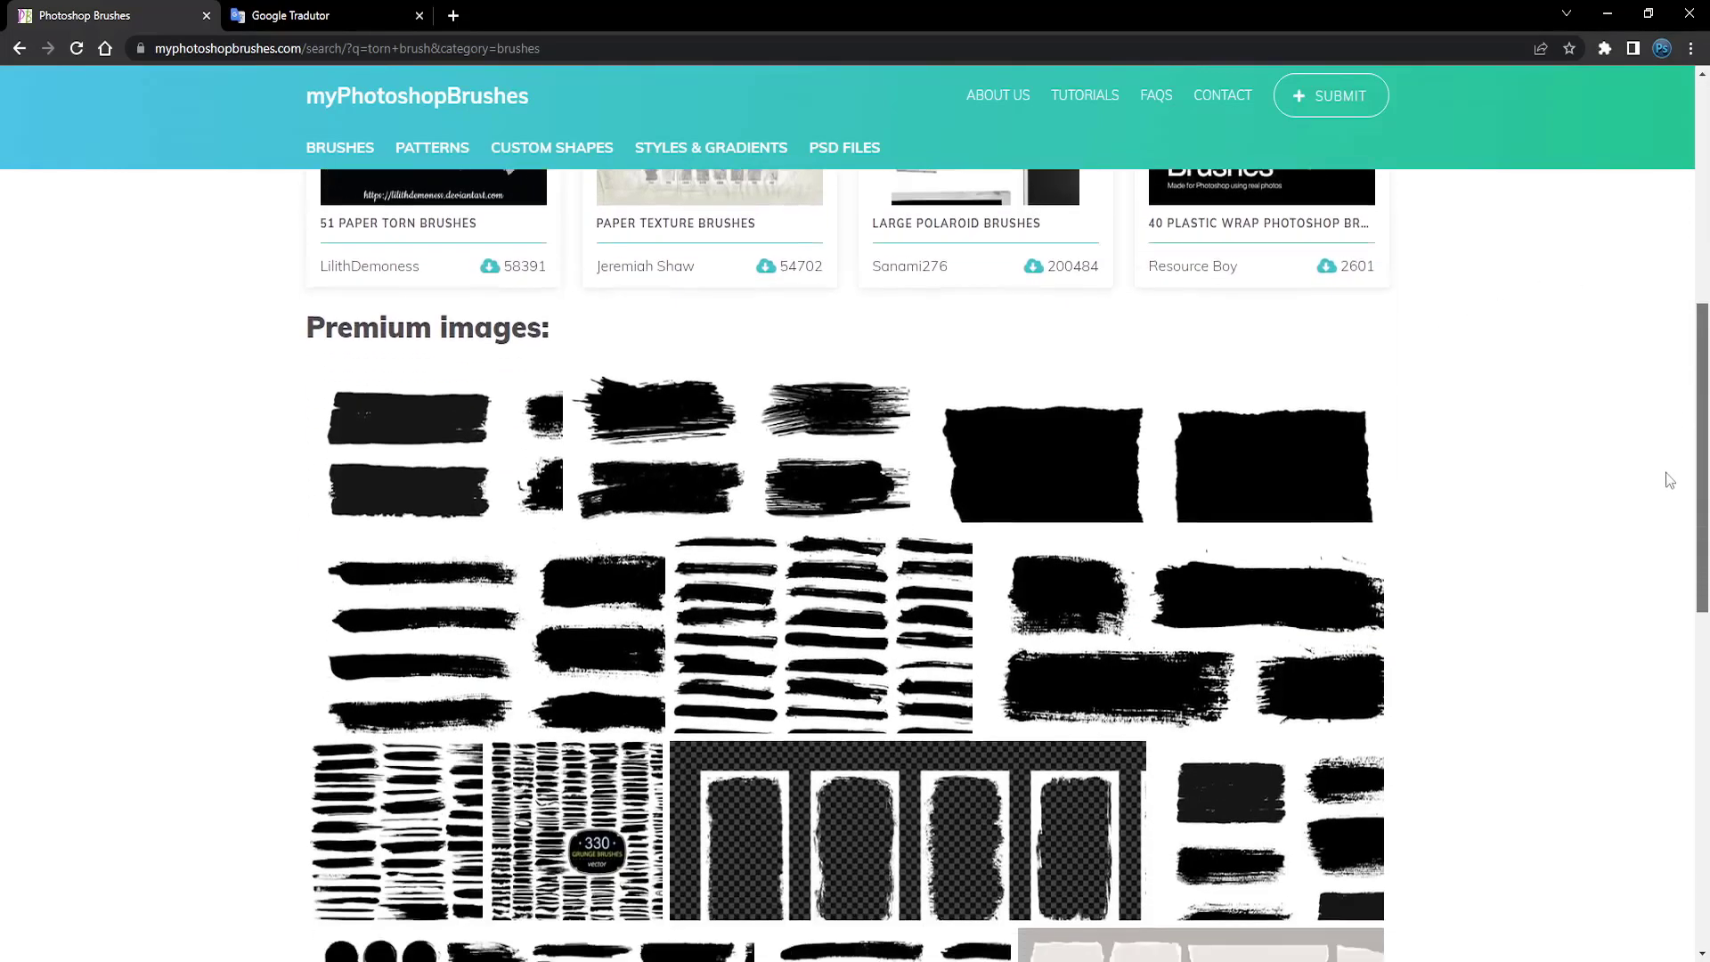
pyautogui.scroll(-1, 1662, 504)
pyautogui.scroll(-1, 1660, 504)
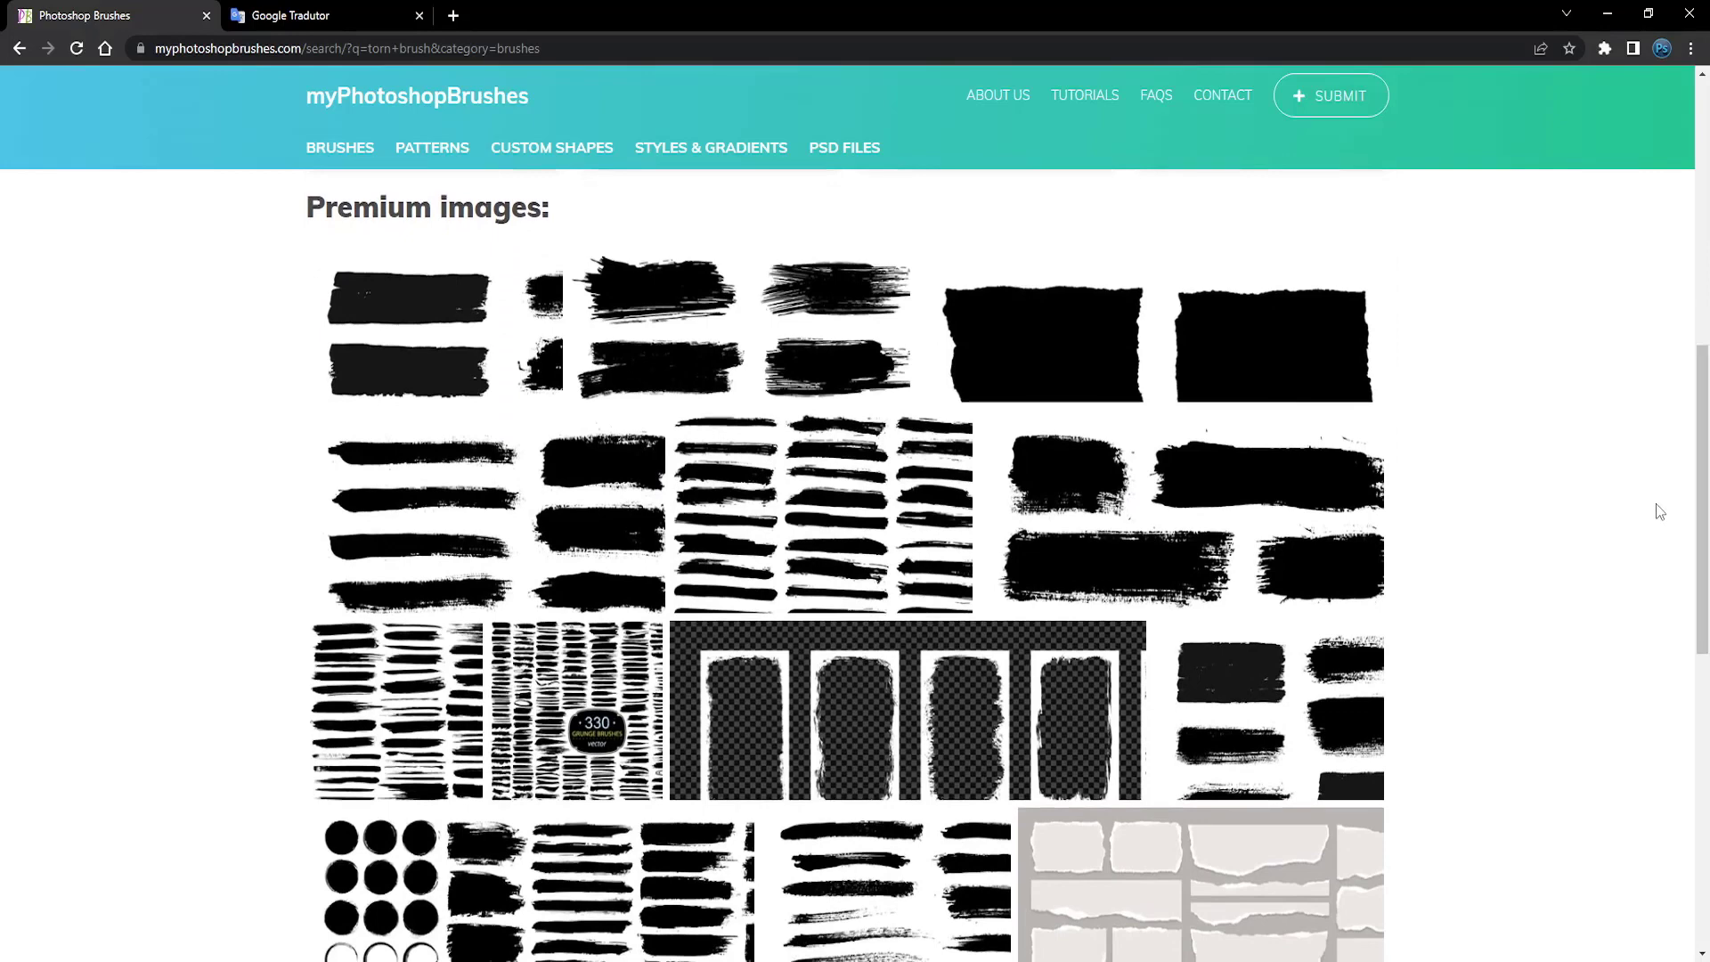
pyautogui.scroll(9, 1660, 510)
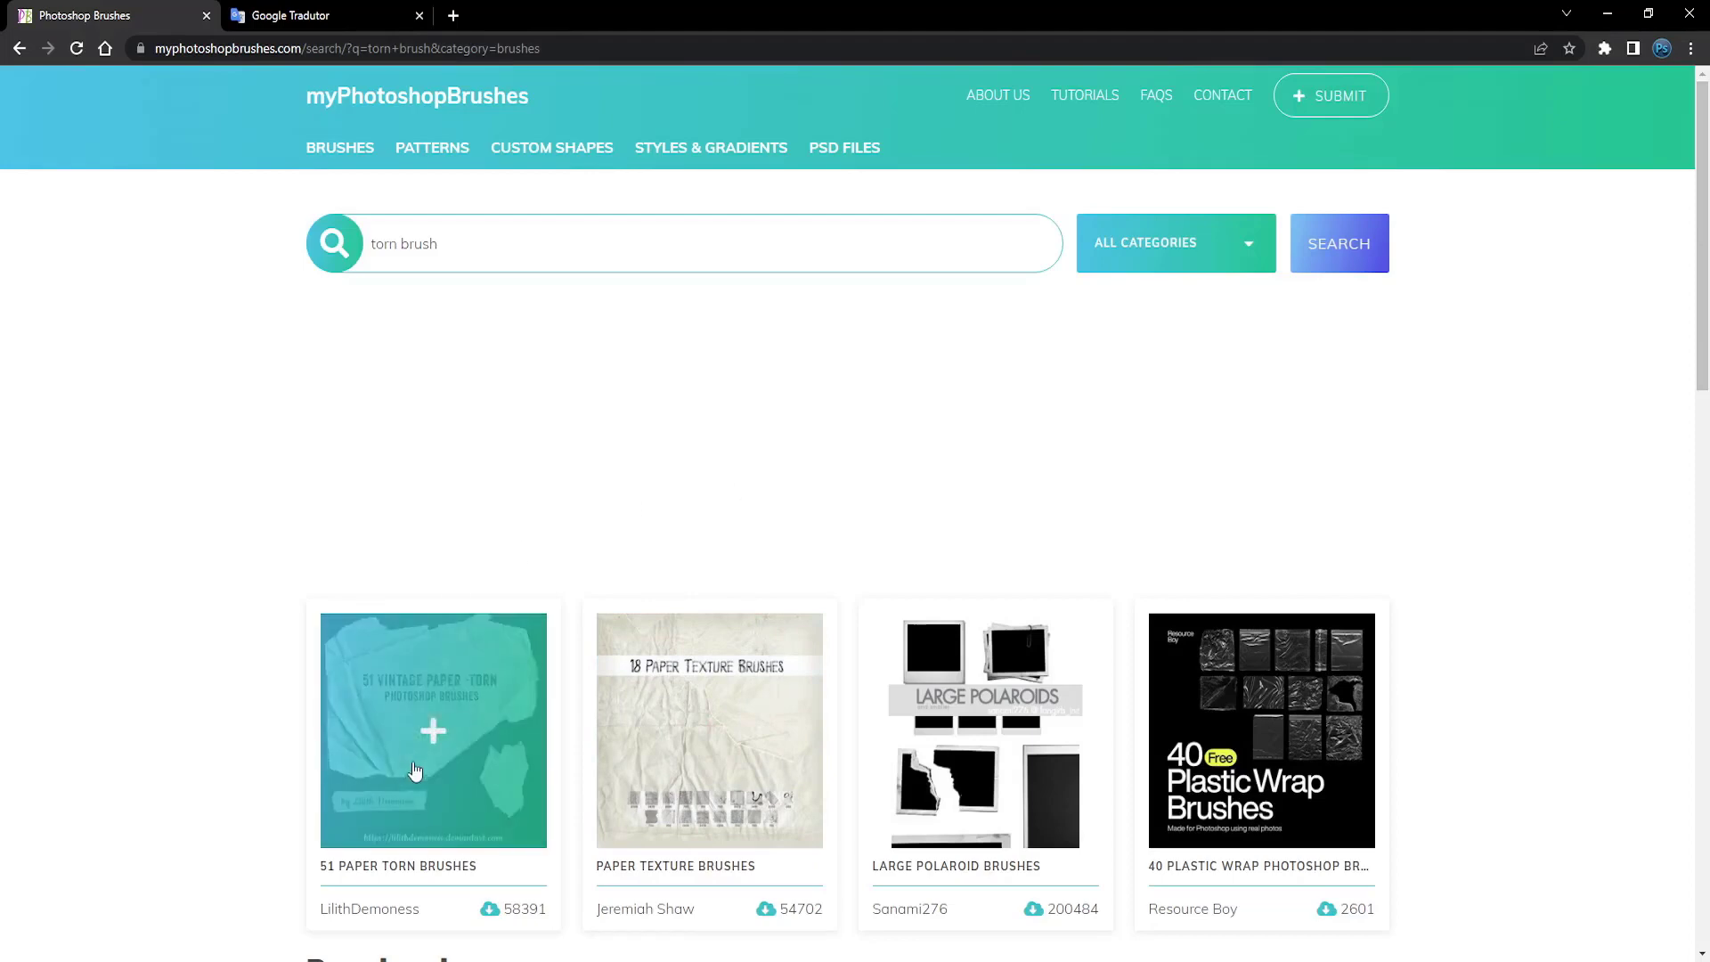
pyautogui.moveTo(433, 730)
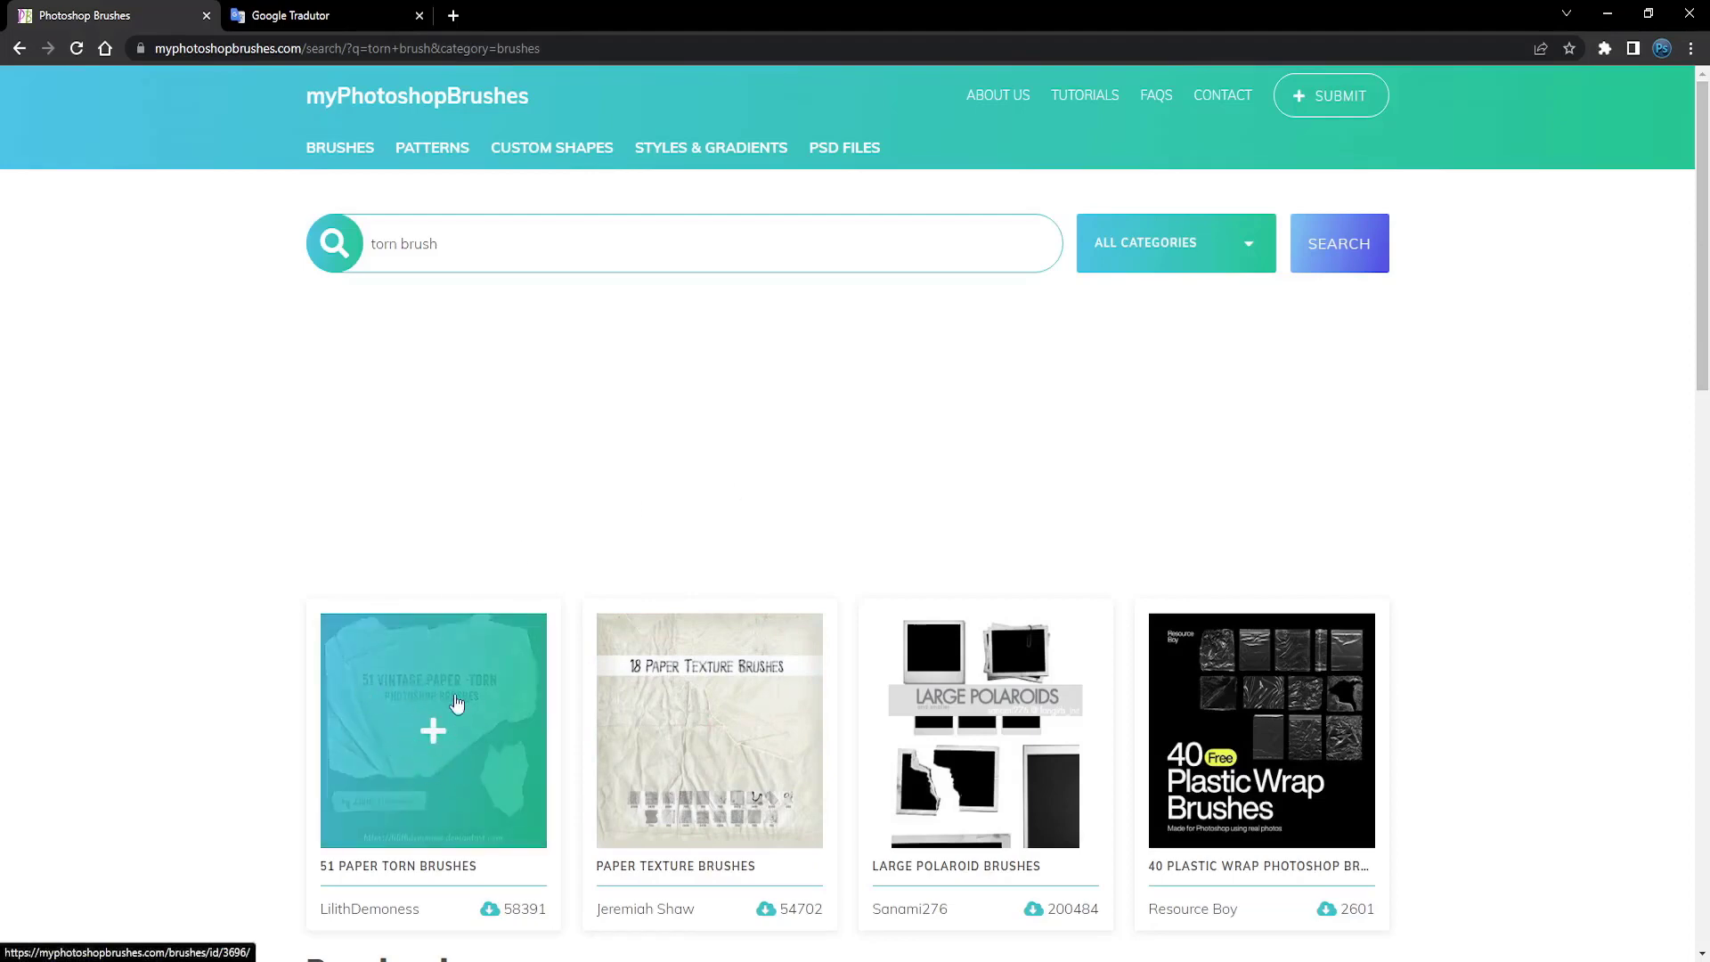
pyautogui.click(414, 736)
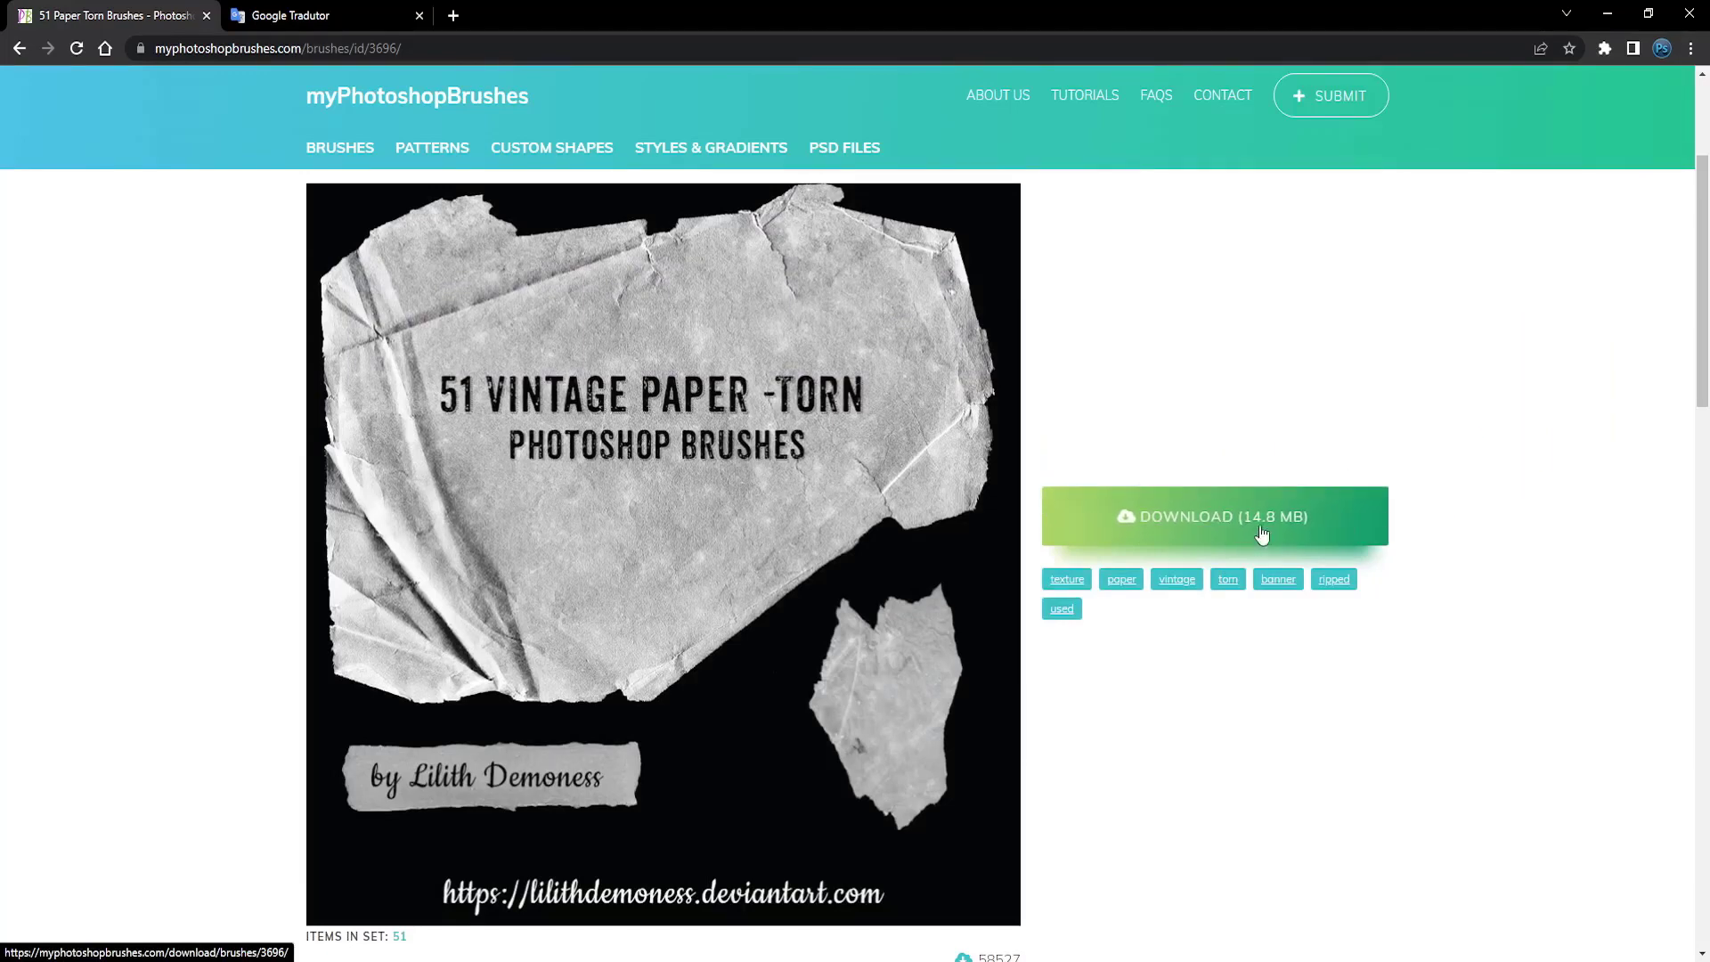
# - Download the 14.8 MB vintage-paper-torn.abr.zip into the Pincel Papel Rasgado II folder
pyautogui.click(1229, 530)
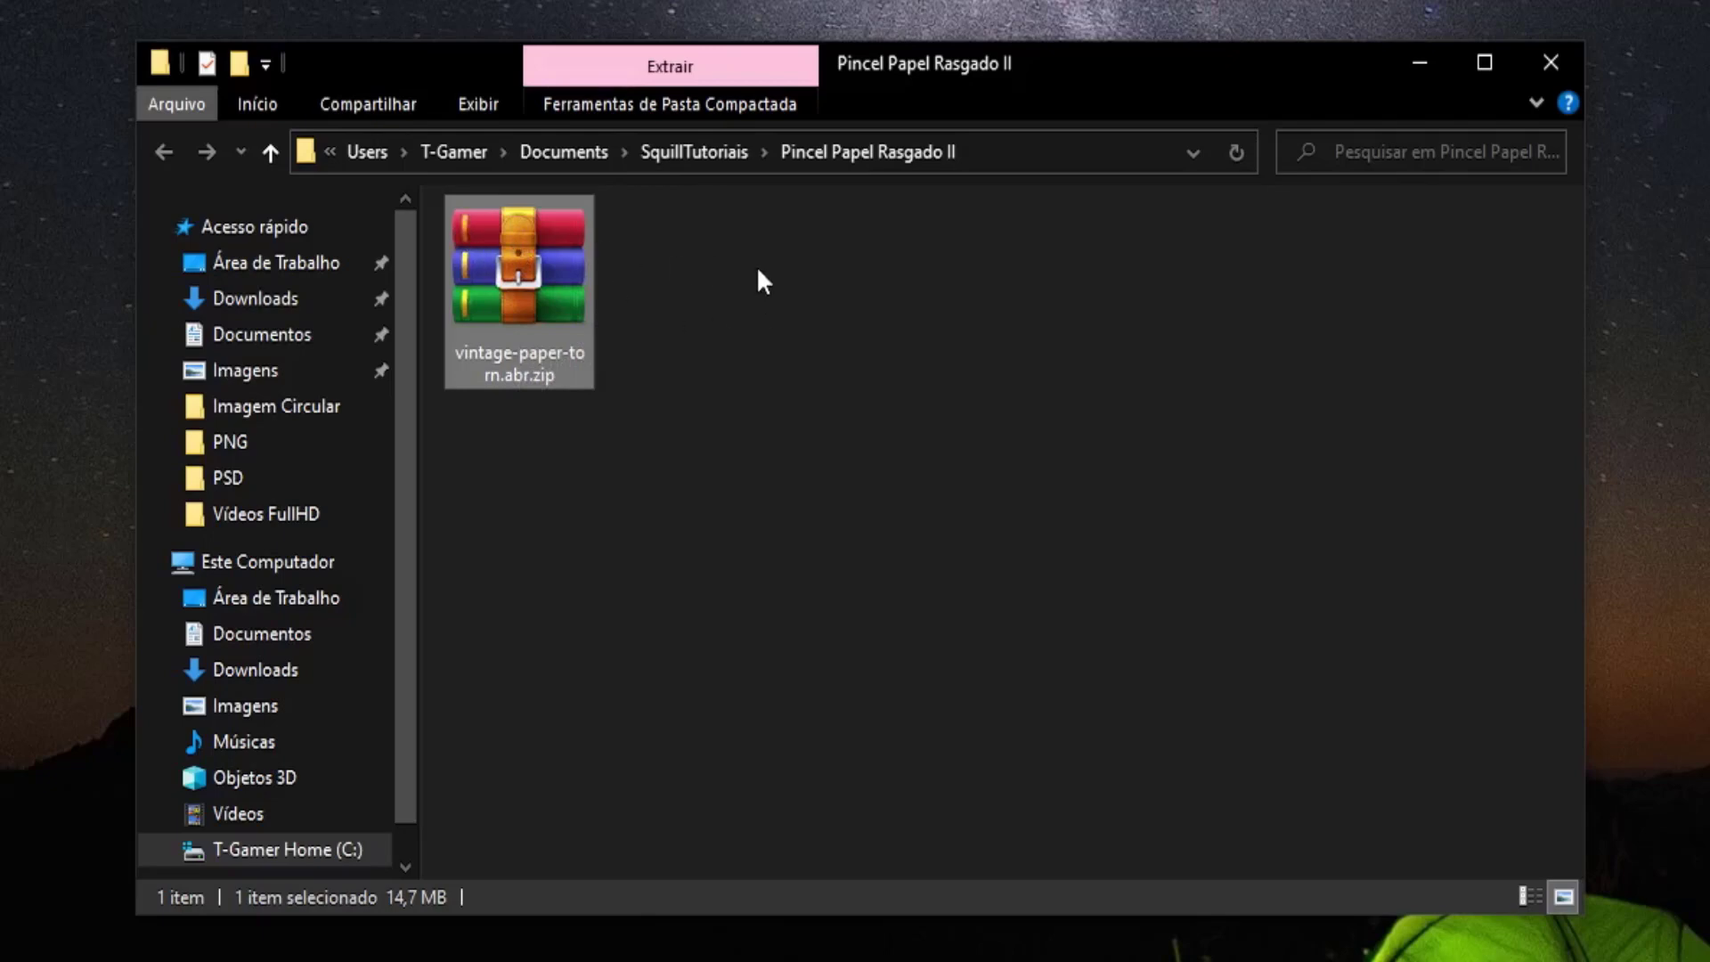
# - Extract the zip to a vintage-paper-torn.abr folder, open it, and enlarge the icons
pyautogui.rightClick(456, 201)
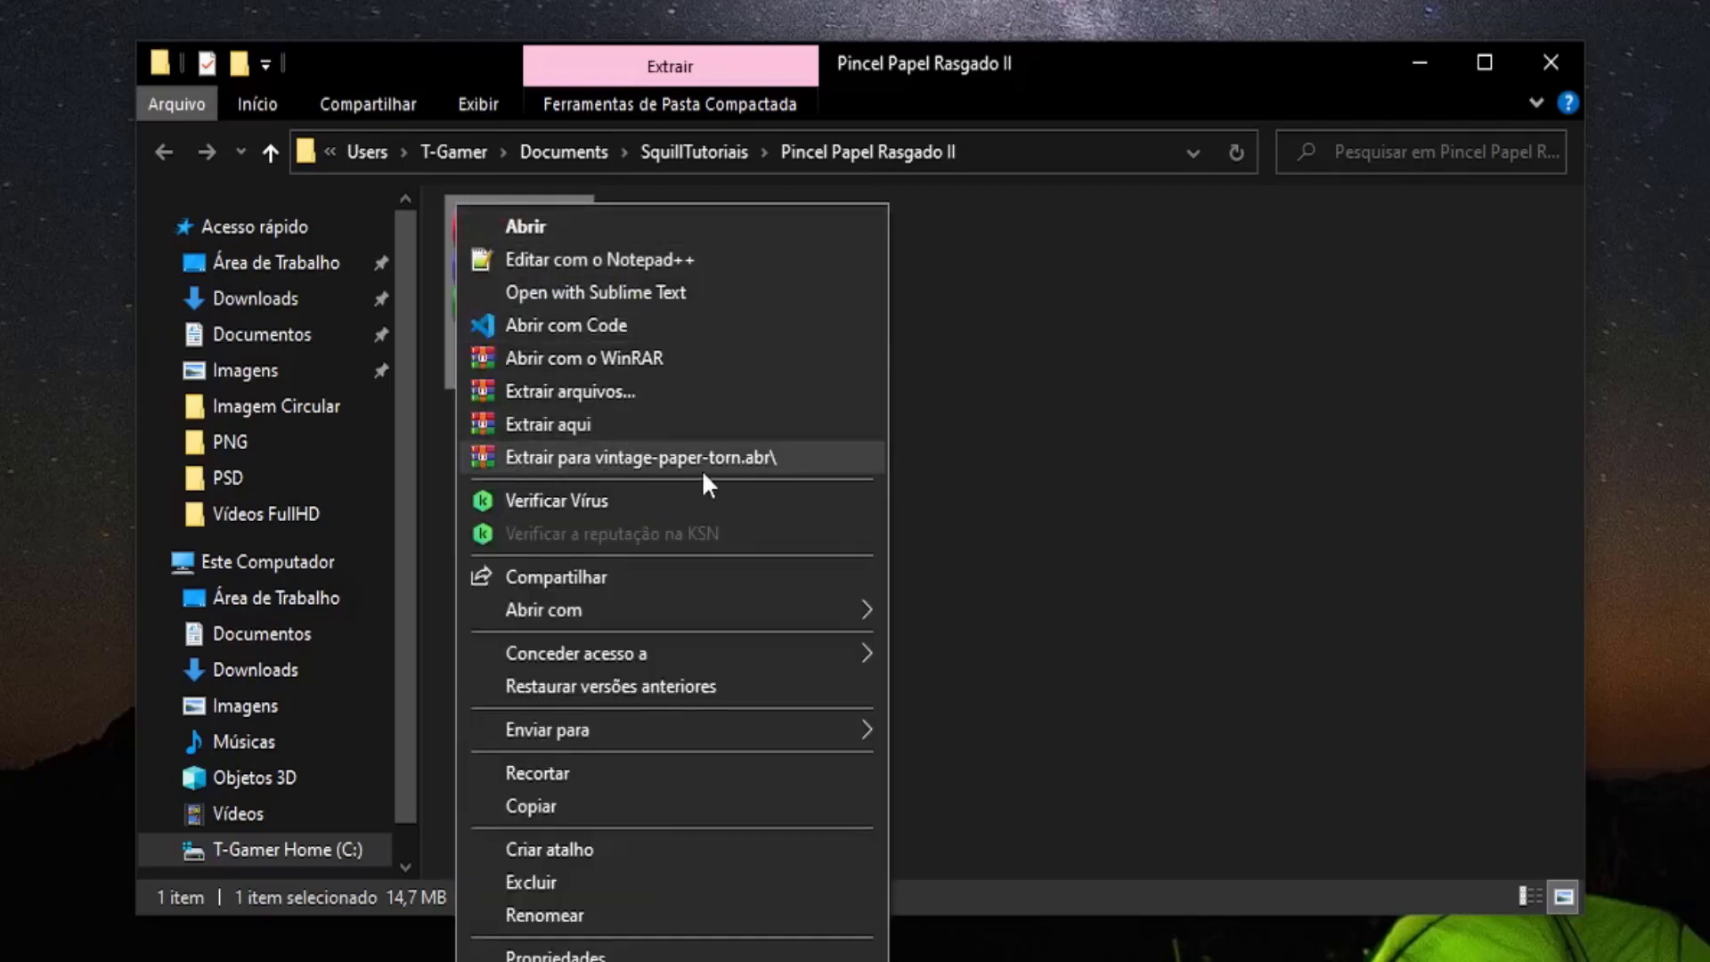
pyautogui.click(643, 458)
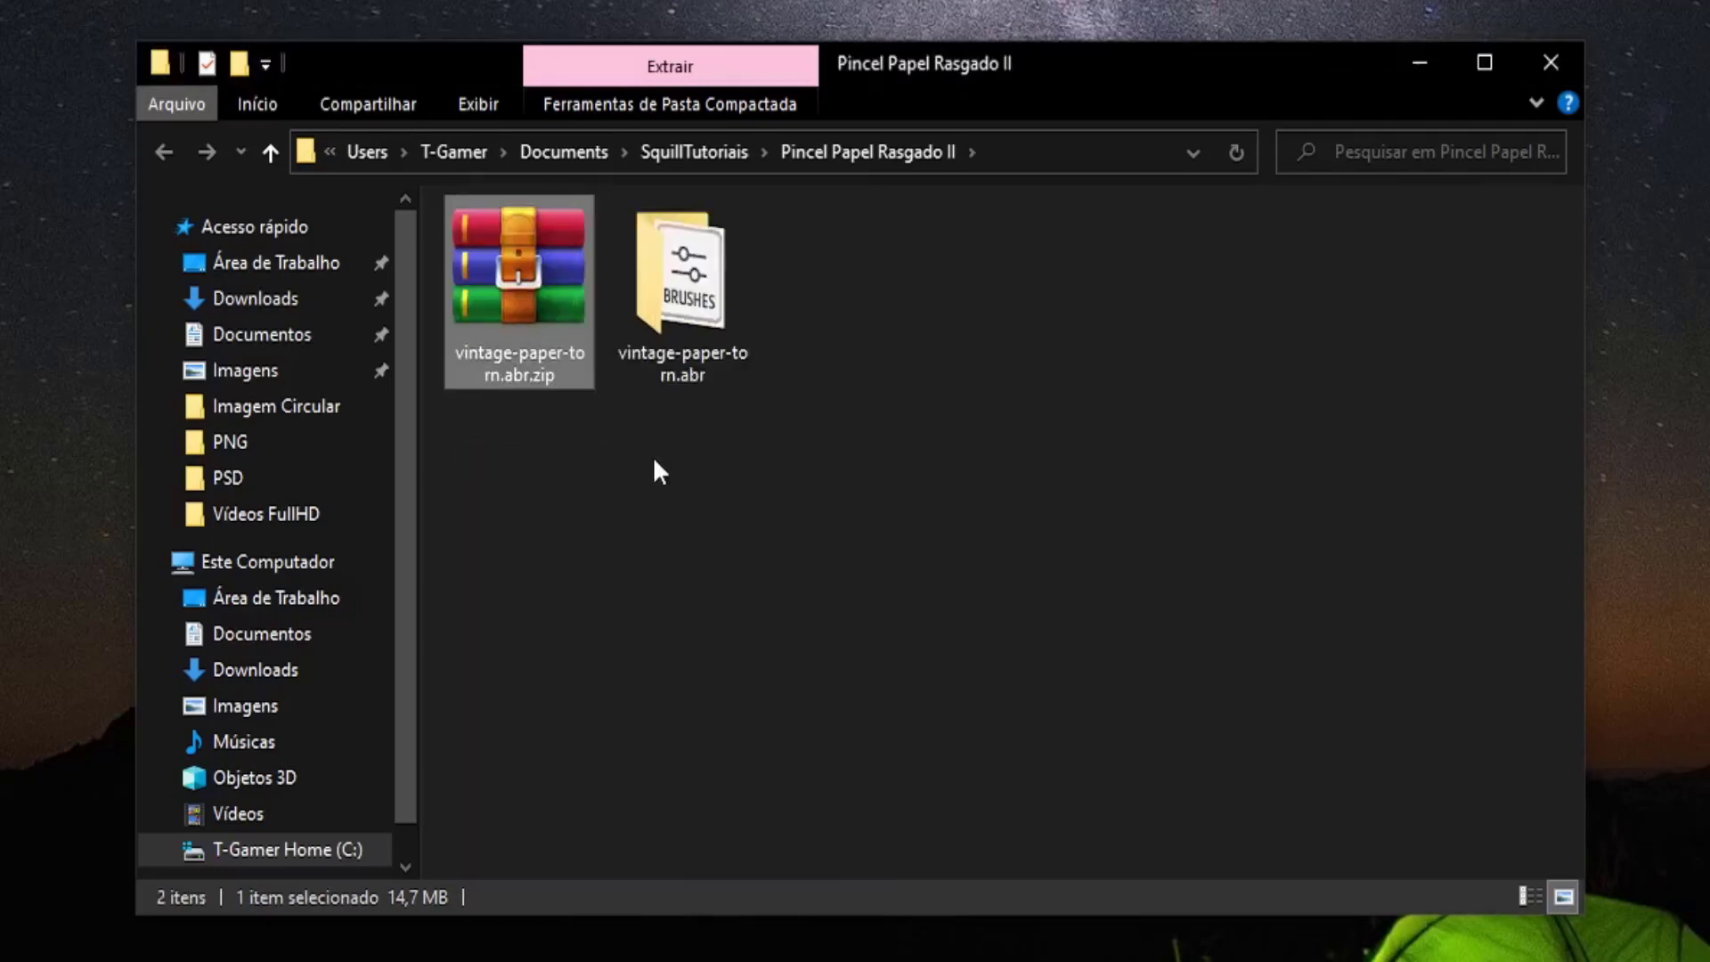
pyautogui.click(509, 281)
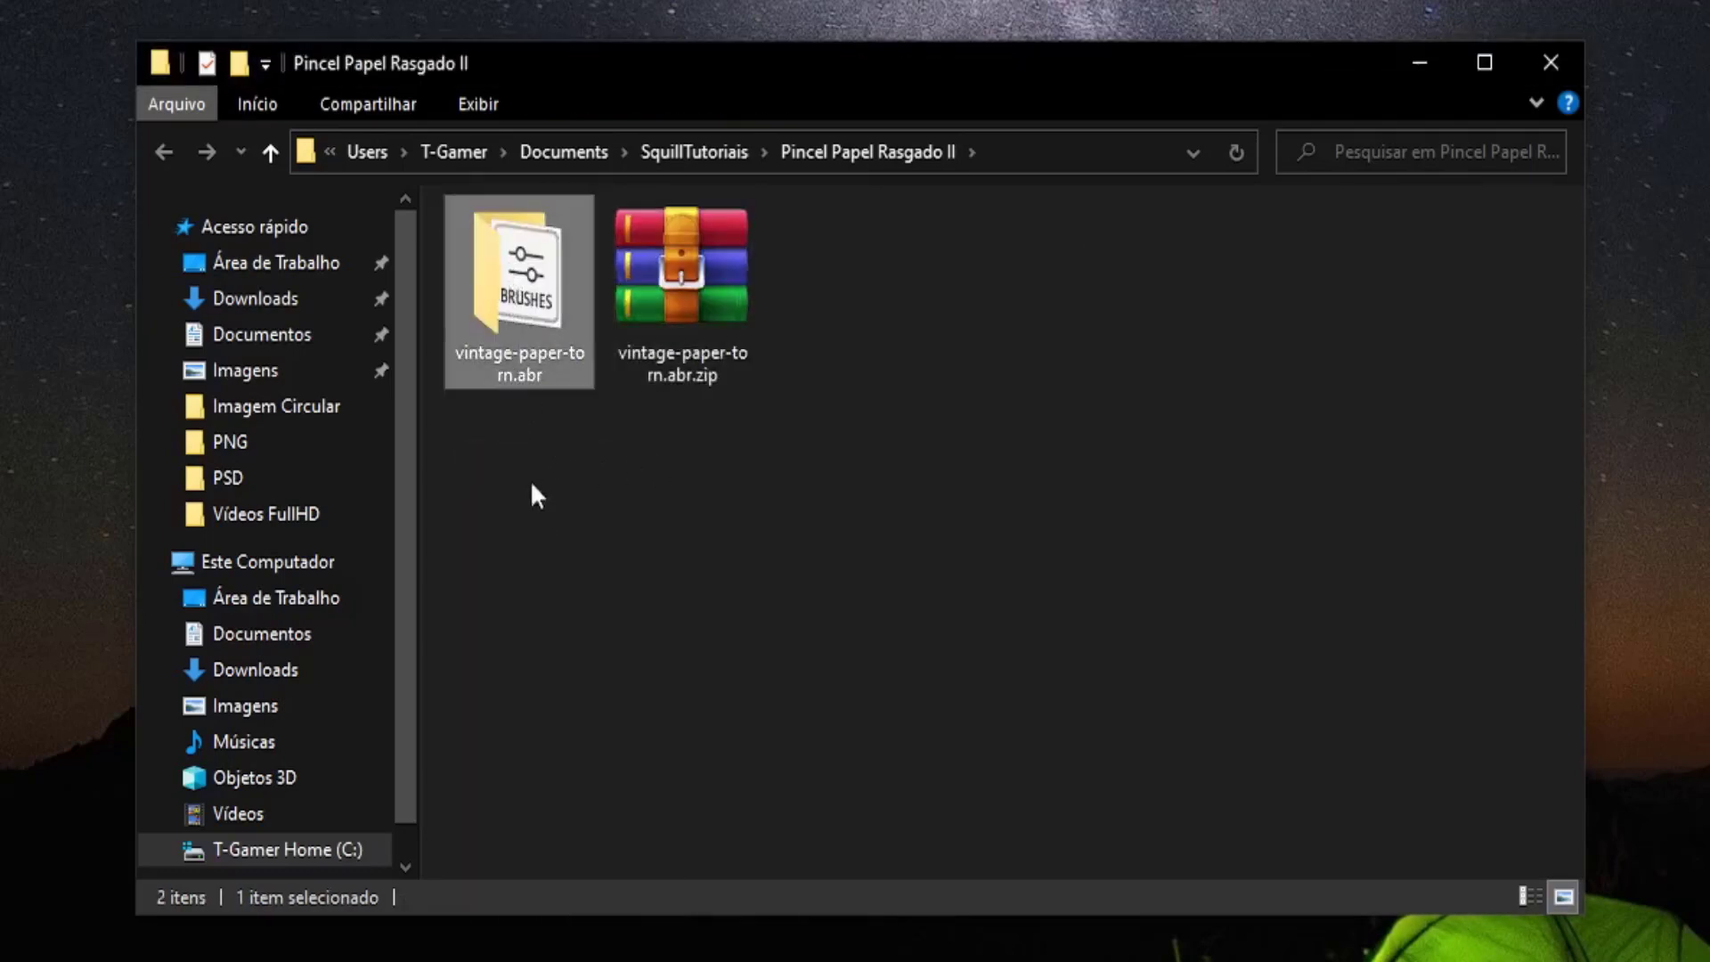
pyautogui.doubleClick(495, 286)
pyautogui.click(501, 283)
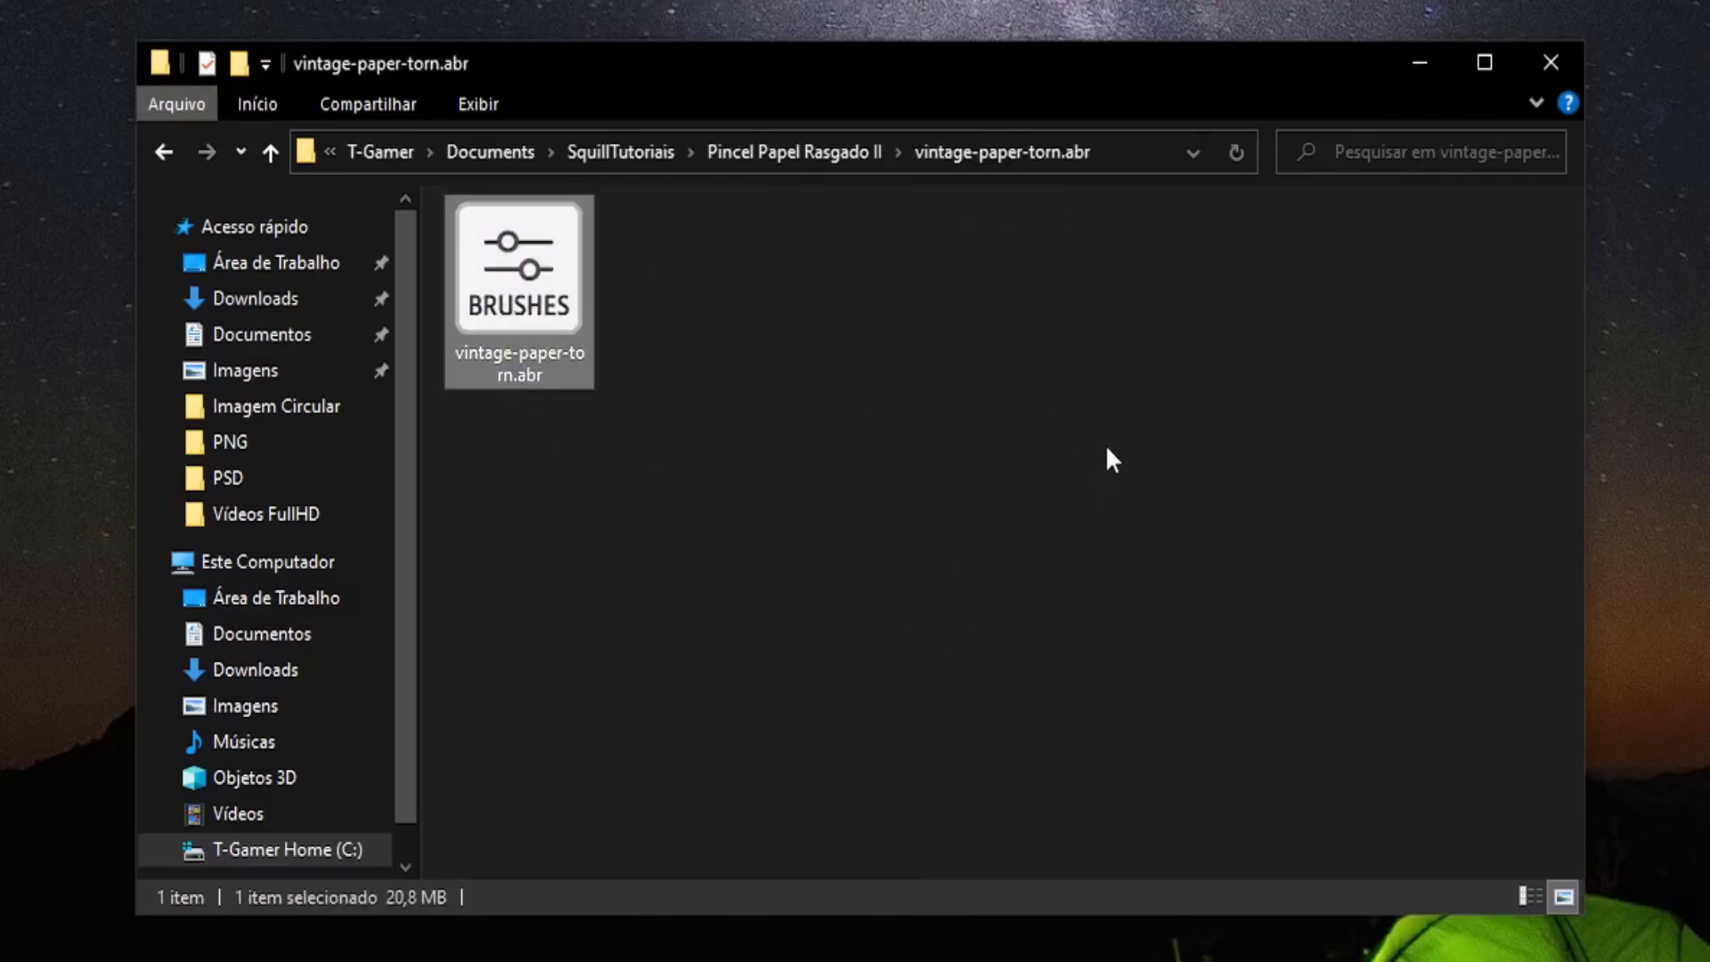
pyautogui.scroll(2, 1112, 459)
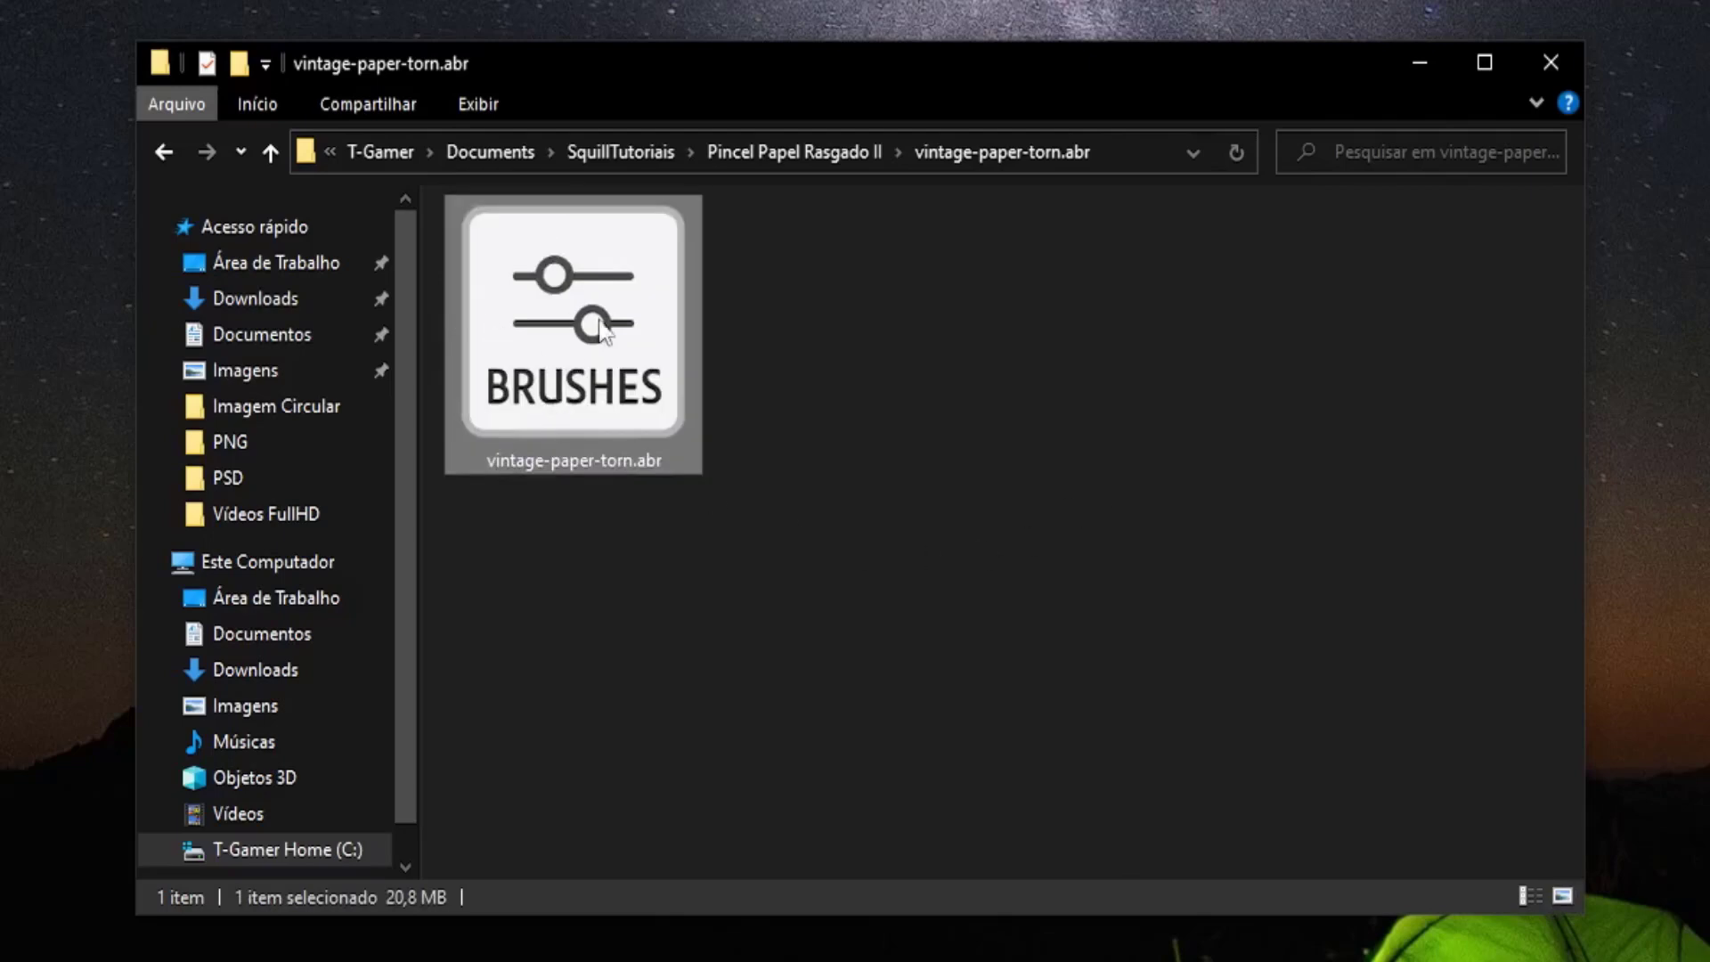